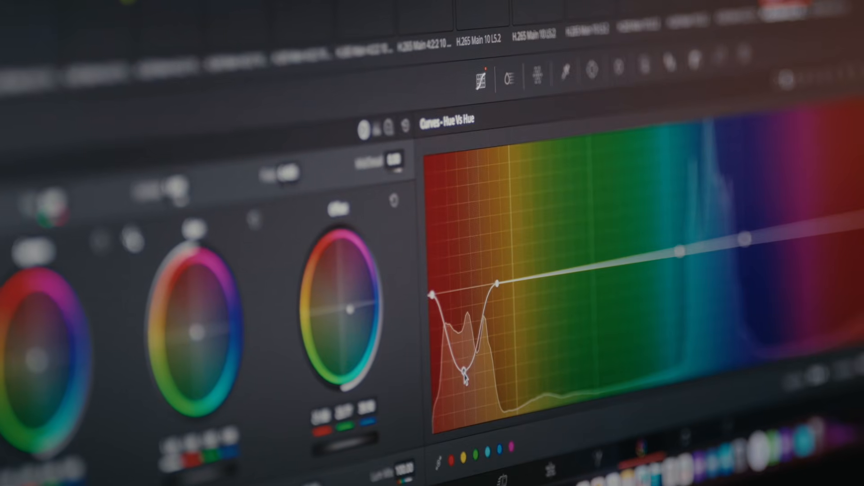
{"action": "left_click_drag", "start_coordinate": [465, 375], "coordinate": [448, 238]}
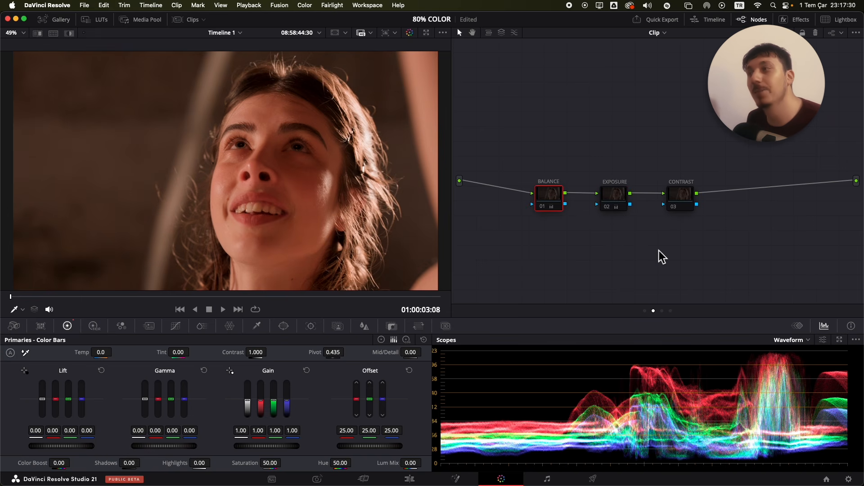
Raise the HDR global exposure to 0.22 on the EXPOSURE node and compare it off and on across the clip
{"action": "left_click", "coordinate": [620, 205]}
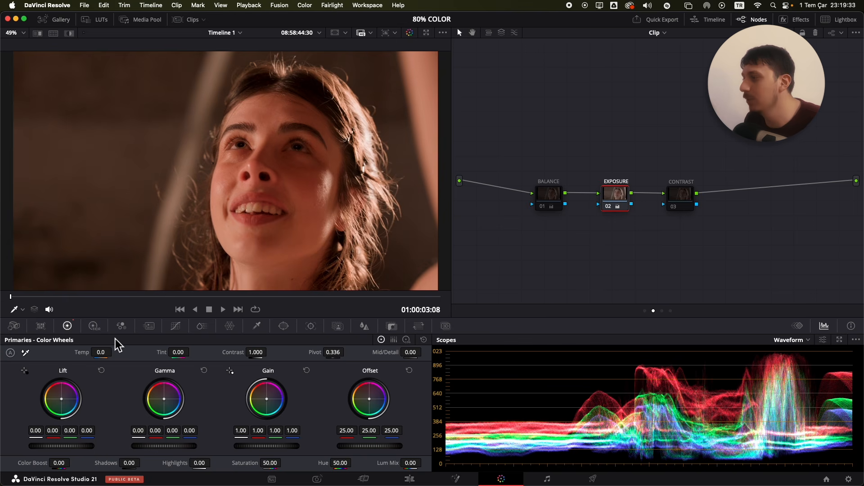
{"action": "left_click", "coordinate": [95, 325]}
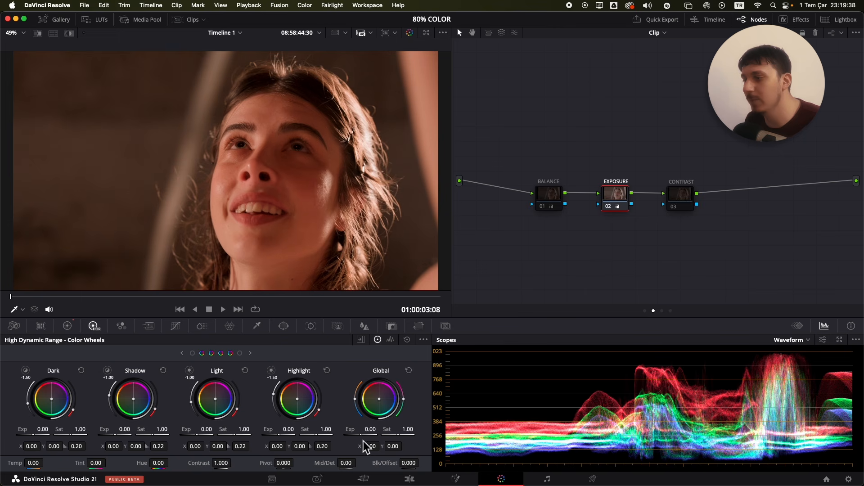
{"action": "left_click_drag", "start_coordinate": [362, 435], "coordinate": [366, 435]}
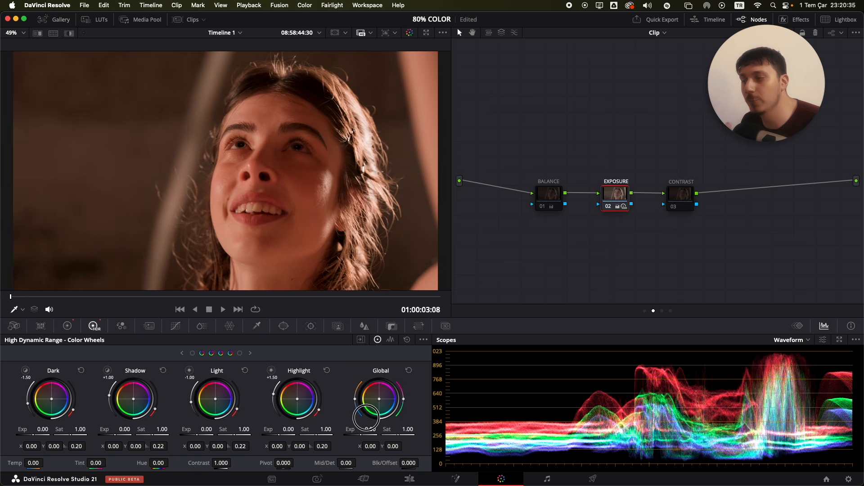
{"action": "left_click_drag", "start_coordinate": [367, 436], "coordinate": [406, 351]}
{"action": "key", "text": "super+d"}
{"action": "key", "text": "super+d"}
{"action": "key", "text": "super+d"}
{"action": "key", "text": "super+d"}
{"action": "key", "text": "super+d"}
{"action": "key", "text": "super+d"}
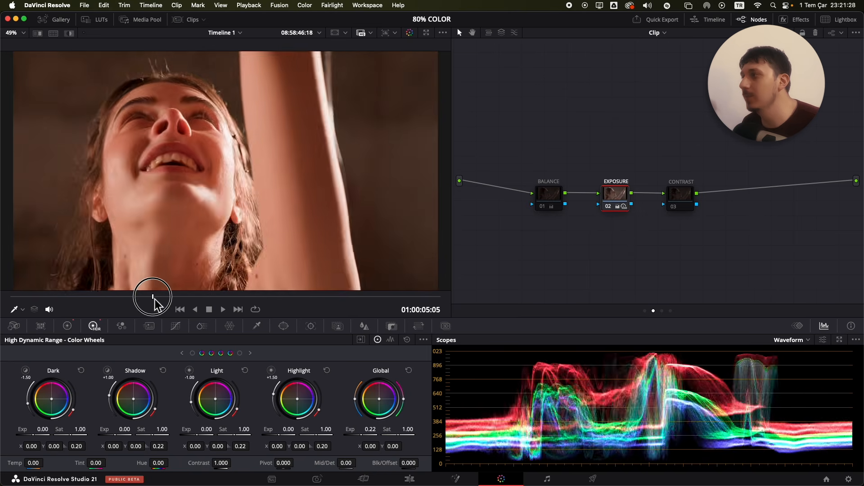
{"action": "left_click_drag", "start_coordinate": [155, 300], "coordinate": [310, 305]}
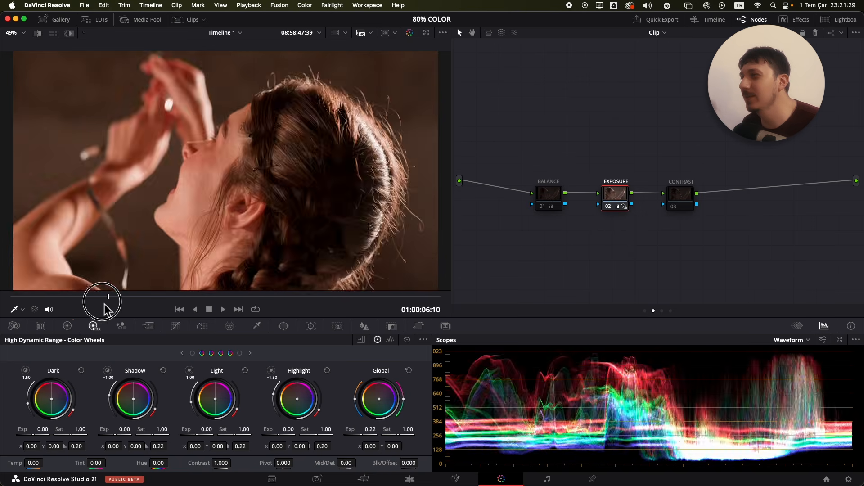
{"action": "left_click_drag", "start_coordinate": [106, 299], "coordinate": [54, 297]}
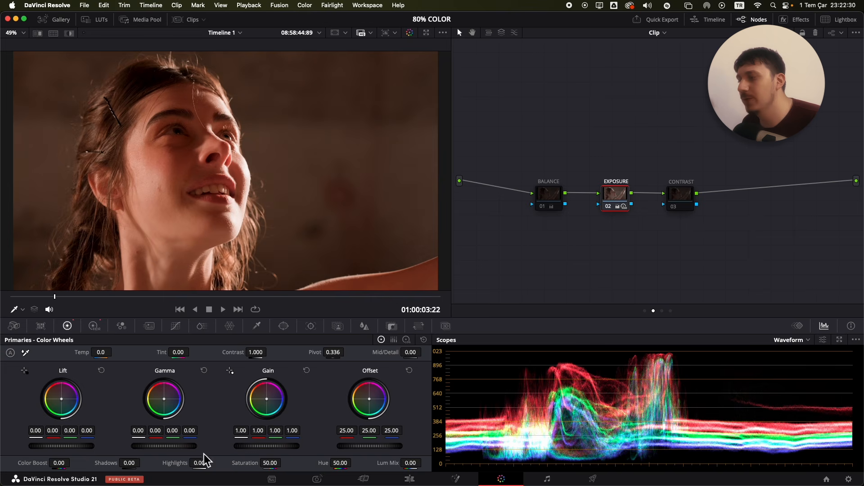
Try adjusting the EXPOSURE node's highlights, and set its contrast to 0.858
{"action": "left_click_drag", "start_coordinate": [200, 463], "coordinate": [169, 442]}
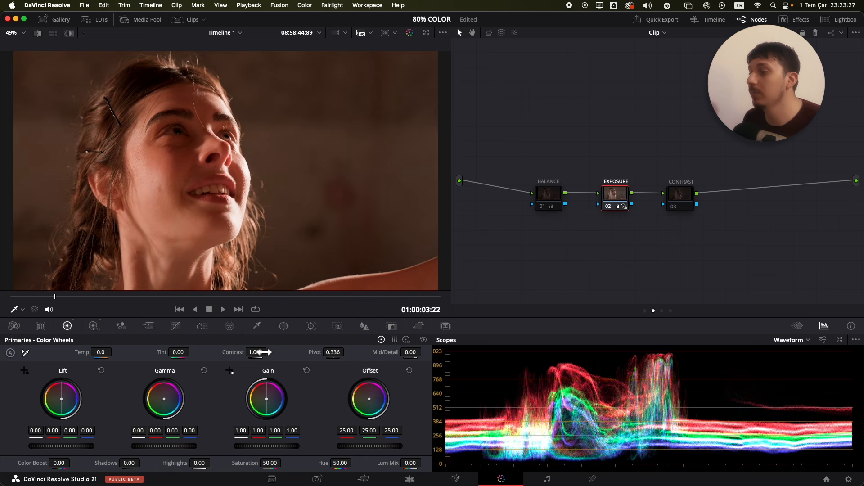
{"action": "left_click_drag", "start_coordinate": [257, 357], "coordinate": [215, 334]}
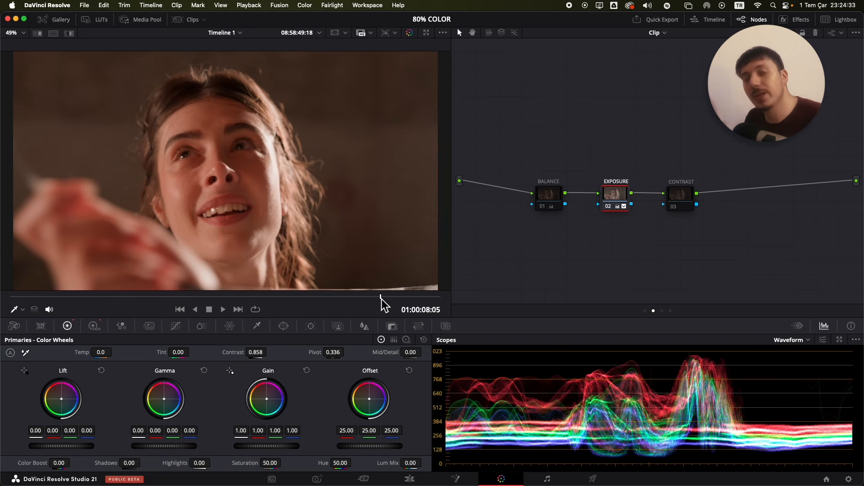
Soften the bright skin highlights on the EXPOSURE node with soft clip, using High about 9.4 and H.S. about 49.7, and compare the grade bypassed
{"action": "scroll", "coordinate": [277, 135], "scroll_direction": "up", "scroll_amount": 8}
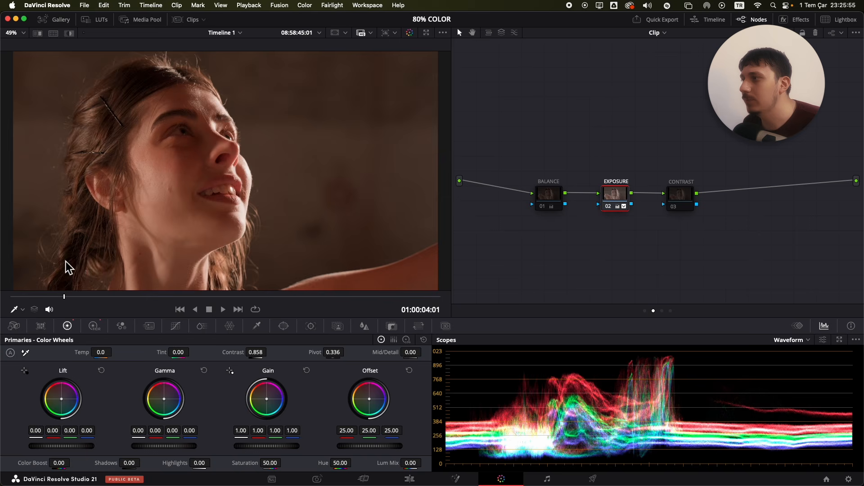
{"action": "scroll", "coordinate": [265, 135], "scroll_direction": "up", "scroll_amount": 5}
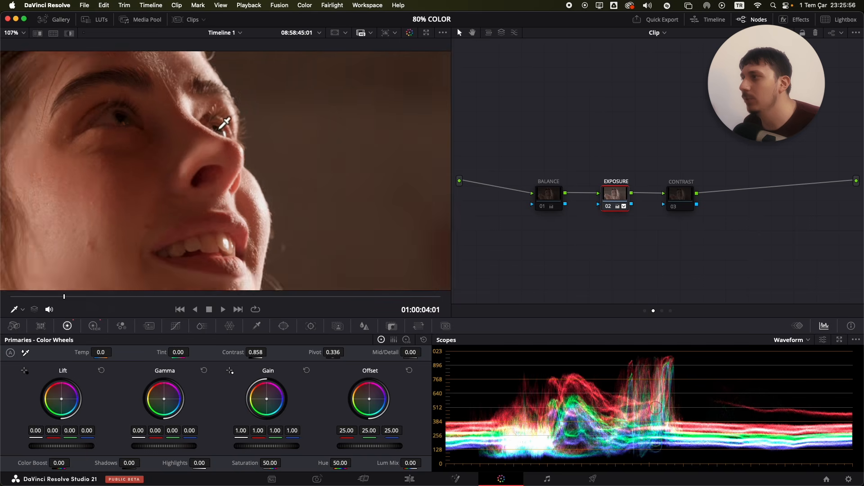
{"action": "left_click", "coordinate": [178, 327]}
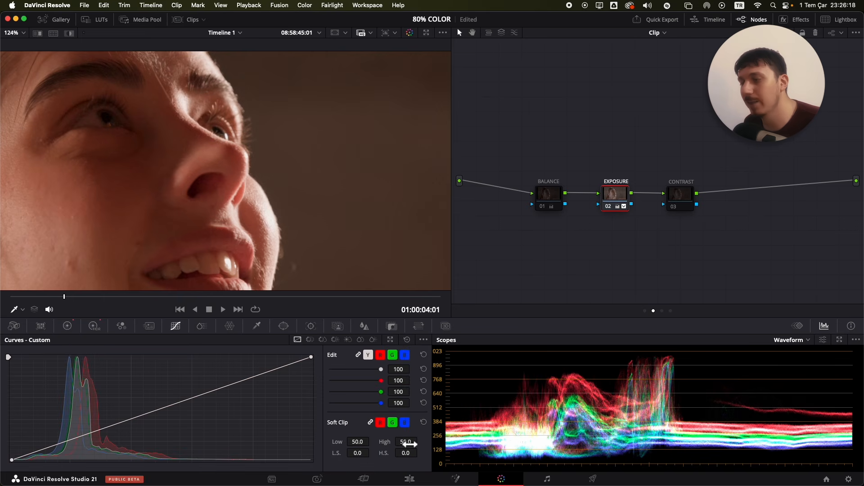
{"action": "left_click_drag", "start_coordinate": [420, 453], "coordinate": [223, 358]}
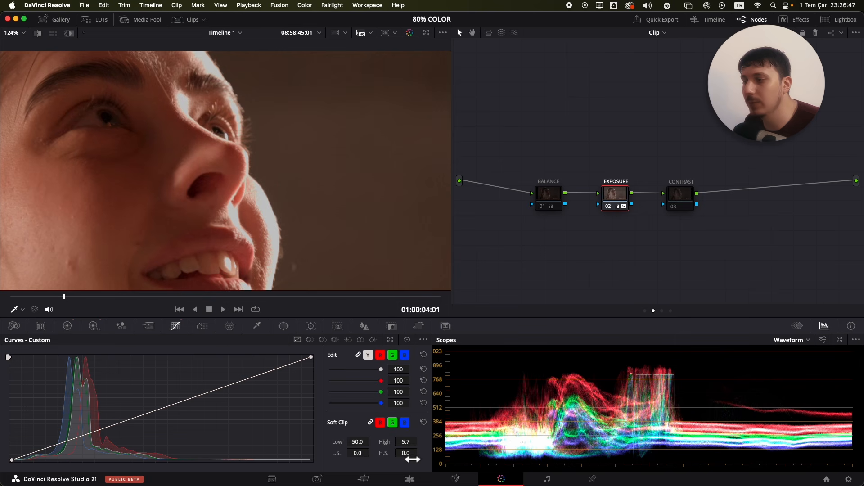
{"action": "left_click", "coordinate": [410, 456]}
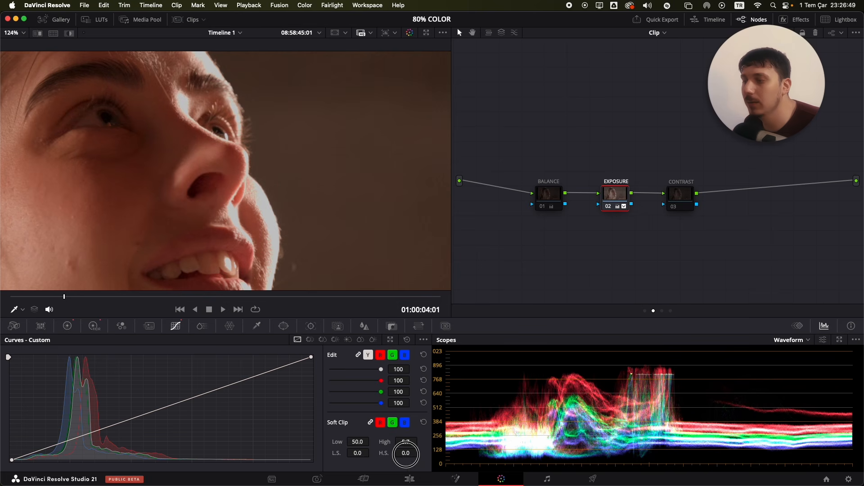
{"action": "left_click_drag", "start_coordinate": [405, 454], "coordinate": [490, 439]}
{"action": "left_click_drag", "start_coordinate": [603, 448], "coordinate": [630, 427]}
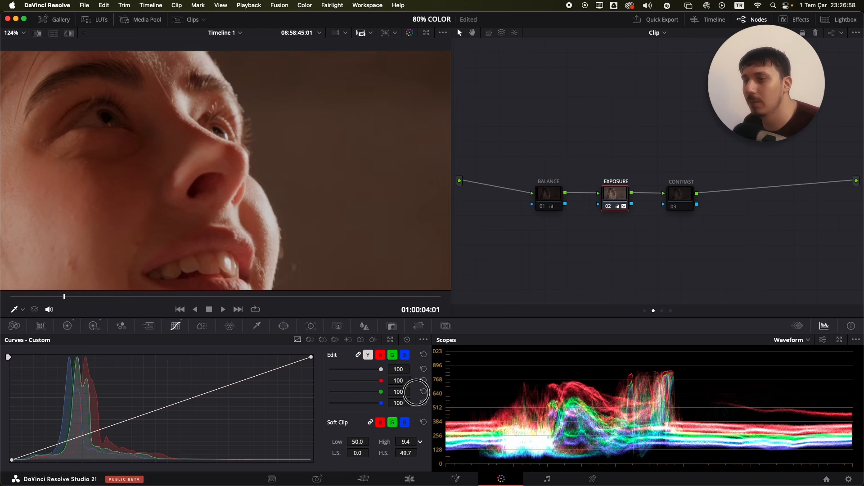
{"action": "mouse_move", "coordinate": [415, 391]}
{"action": "left_mouse_down"}
{"action": "mouse_move", "coordinate": [407, 385]}
{"action": "mouse_move", "coordinate": [417, 382]}
{"action": "left_mouse_up"}
{"action": "key", "text": "shift+d"}
{"action": "key", "text": "shift+d"}
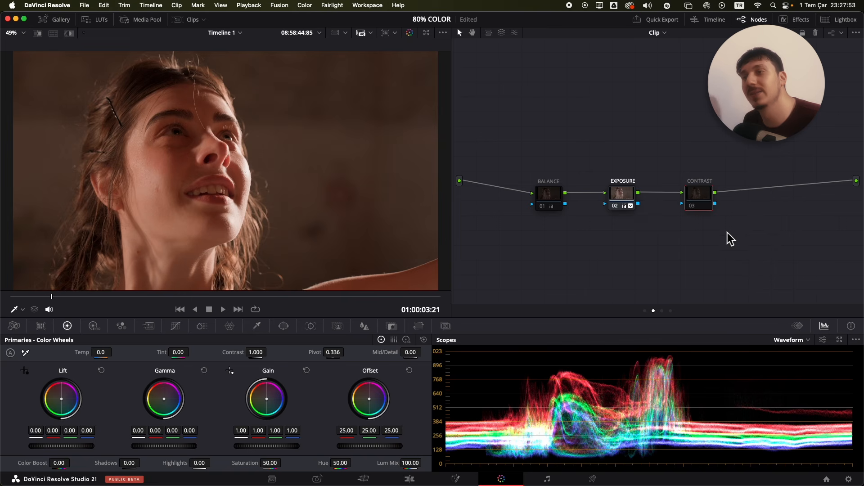
Try raising the contrast on the separate CONTRAST node and compare the EXPOSURE and CONTRAST nodes switched off and on
{"action": "left_click_drag", "start_coordinate": [717, 222], "coordinate": [586, 128]}
{"action": "left_click", "coordinate": [713, 239]}
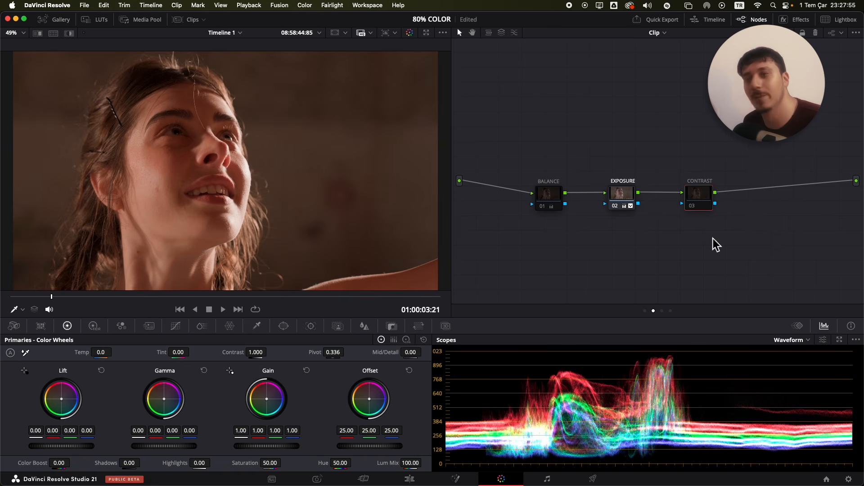
{"action": "left_click_drag", "start_coordinate": [253, 352], "coordinate": [282, 319]}
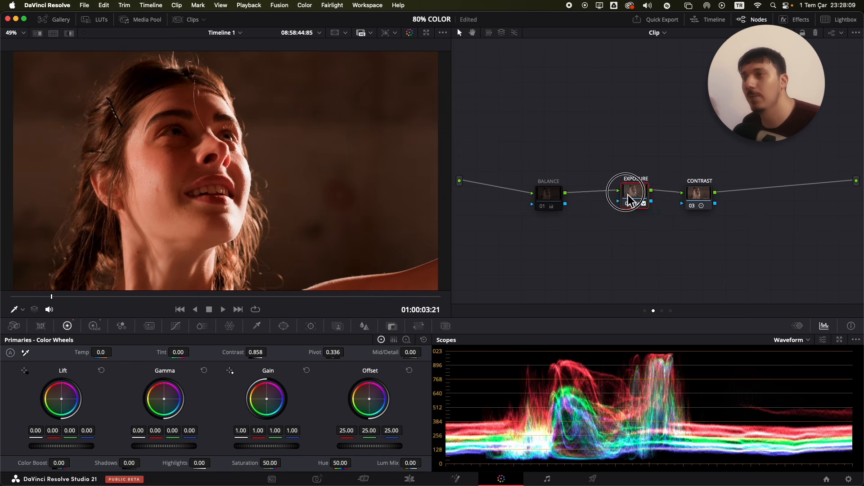
{"action": "left_click_drag", "start_coordinate": [627, 189], "coordinate": [635, 193]}
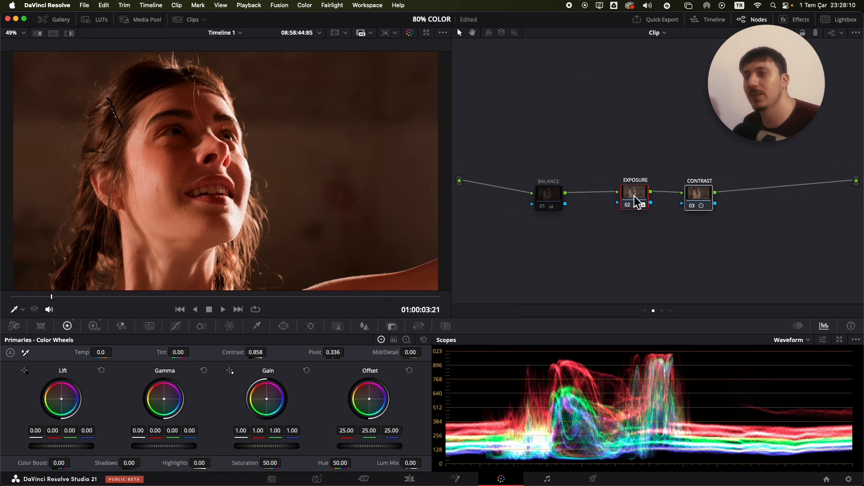
{"action": "key", "text": "super+d"}
{"action": "key", "text": "super+d"}
{"action": "left_click", "coordinate": [705, 190]}
{"action": "key", "text": "super+d"}
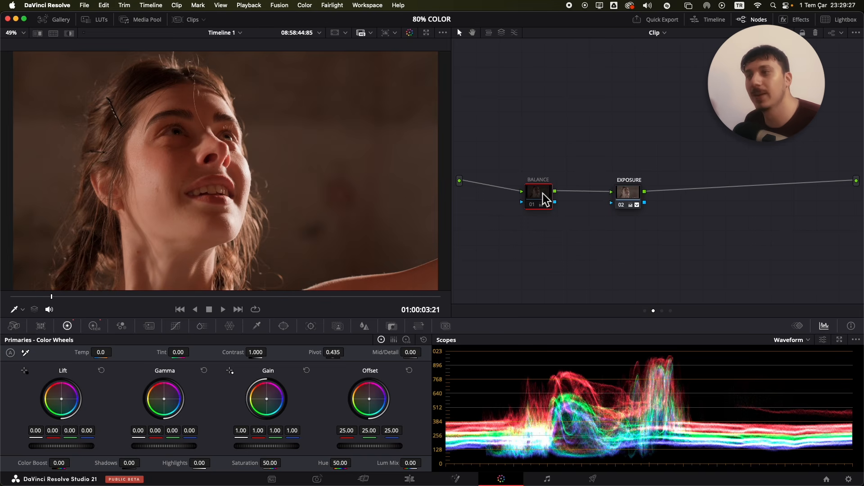
Enable the BALANCE node ahead of EXPOSURE and view its gamma options
{"action": "left_click", "coordinate": [632, 197]}
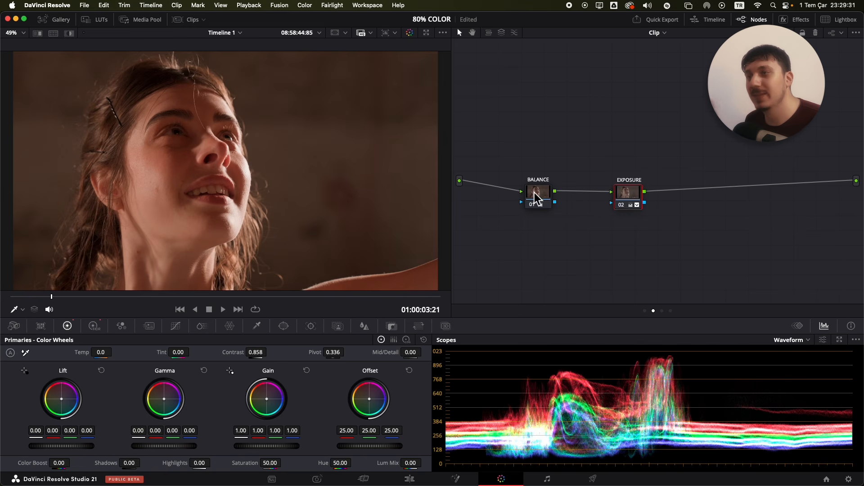
{"action": "left_click_drag", "start_coordinate": [535, 198], "coordinate": [547, 198]}
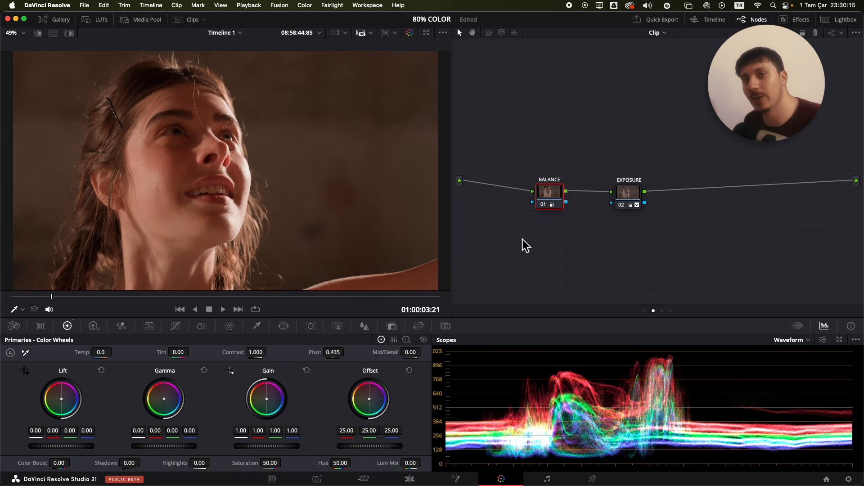
{"action": "right_click", "coordinate": [558, 195]}
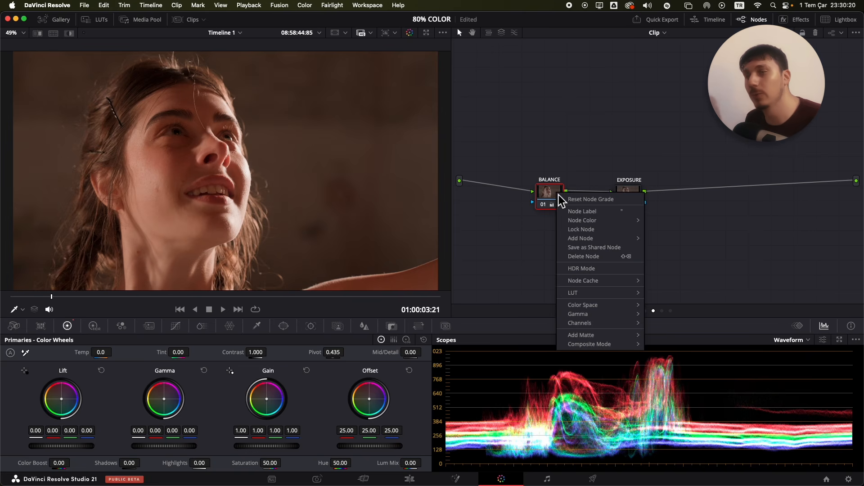
{"action": "mouse_move", "coordinate": [609, 314]}
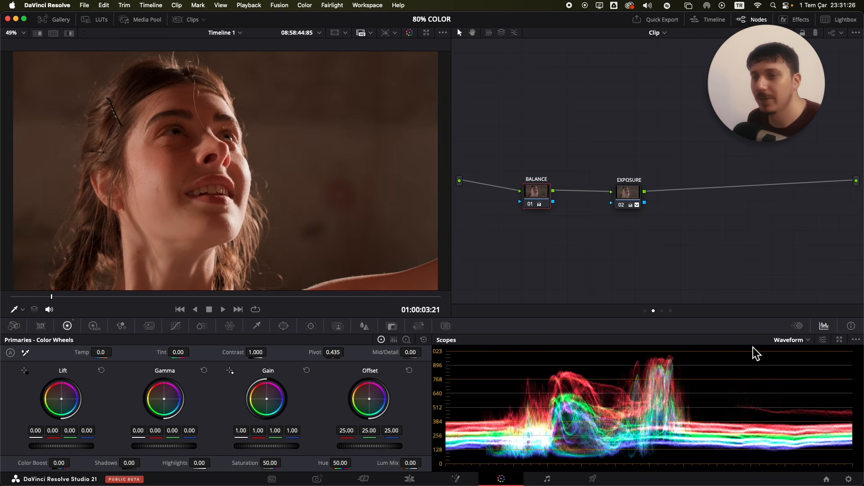
Switch the scope to Vectorscope and shift the BALANCE node's gain away from red, to about red 0.89, green 1.01 and blue 1.08
{"action": "left_click", "coordinate": [792, 340]}
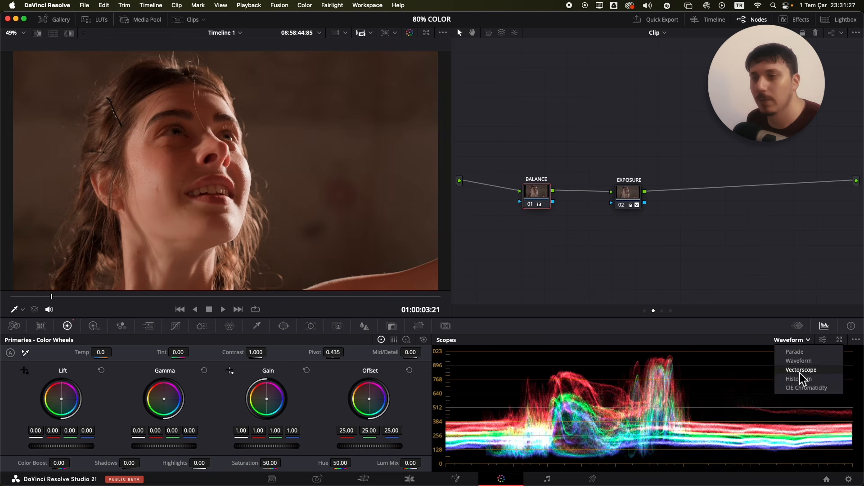
{"action": "left_click", "coordinate": [801, 374]}
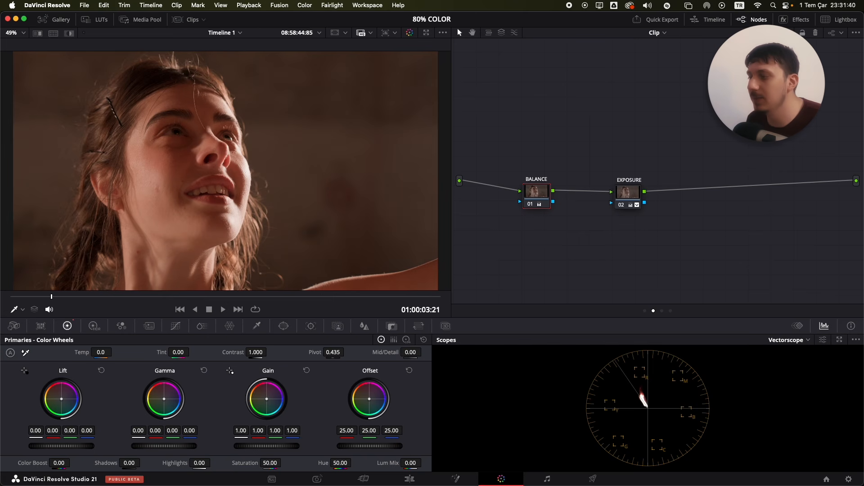
{"action": "mouse_move", "coordinate": [267, 399]}
{"action": "left_mouse_down"}
{"action": "mouse_move", "coordinate": [278, 412]}
{"action": "mouse_move", "coordinate": [270, 403]}
{"action": "left_mouse_up"}
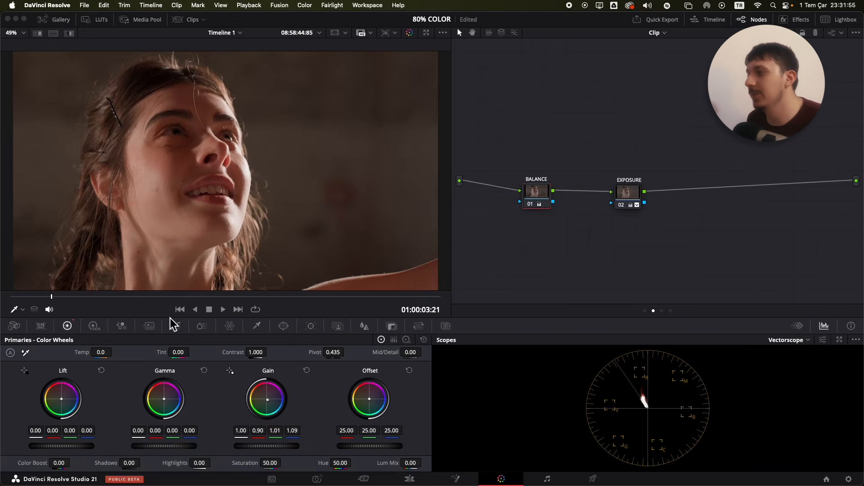
{"action": "left_click_drag", "start_coordinate": [163, 298], "coordinate": [237, 310]}
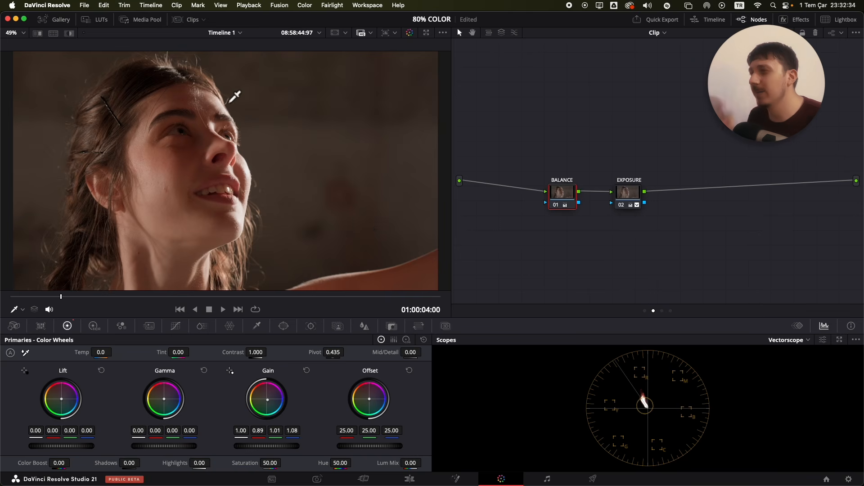
Show the clip thumbnails and compare clips 03 and 04 with the balanced clip 02
{"action": "left_click", "coordinate": [182, 25]}
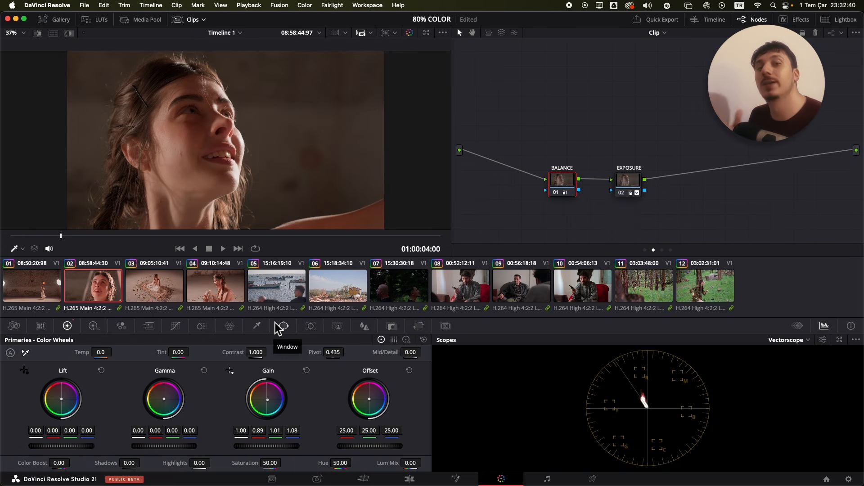
{"action": "left_click", "coordinate": [156, 297]}
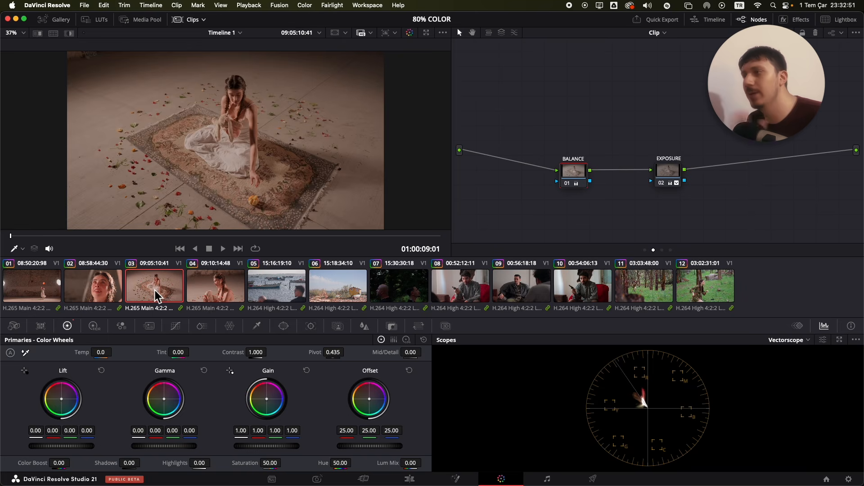
{"action": "left_click", "coordinate": [205, 295]}
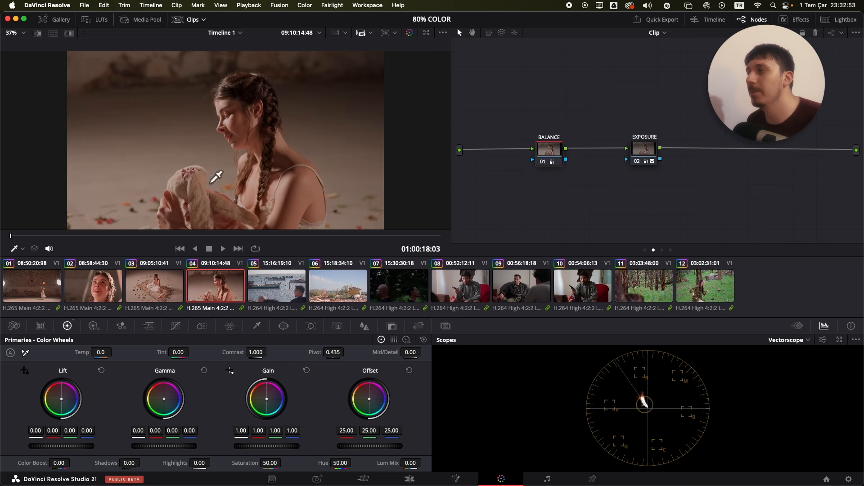
{"action": "left_click", "coordinate": [168, 291]}
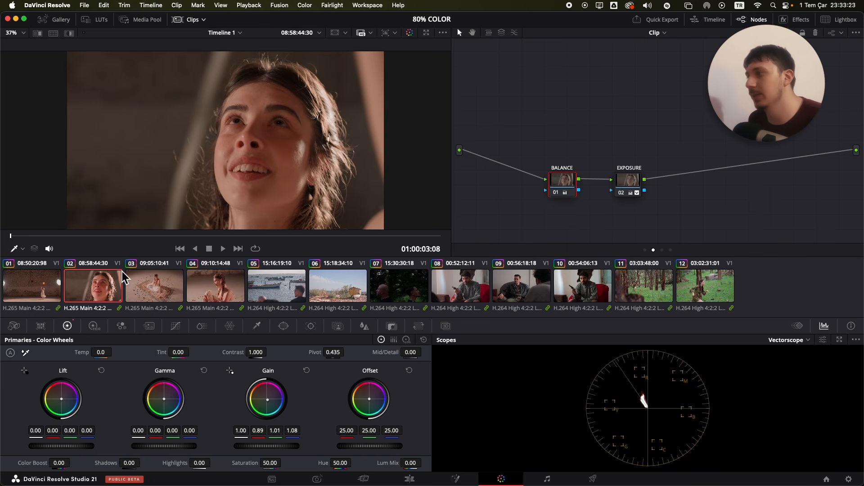
Copy the grade of clip 02 onto clip 03 and view clip 03
{"action": "left_click", "coordinate": [177, 292]}
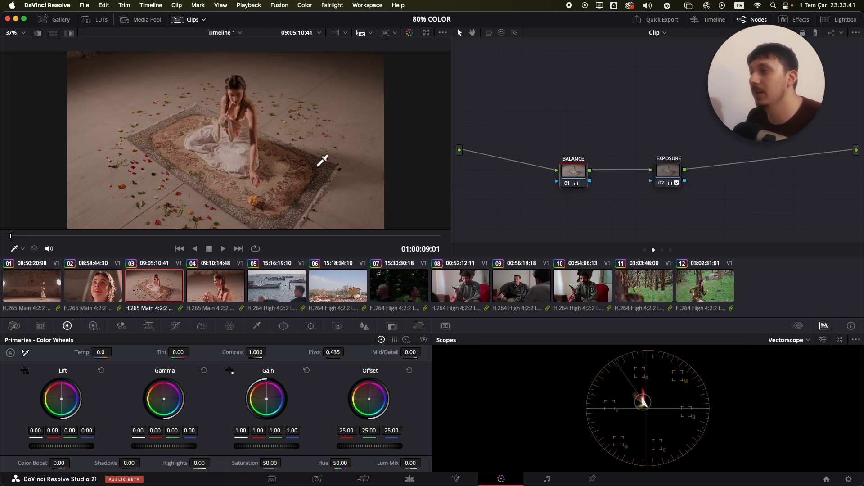
{"action": "middle_click", "coordinate": [103, 291]}
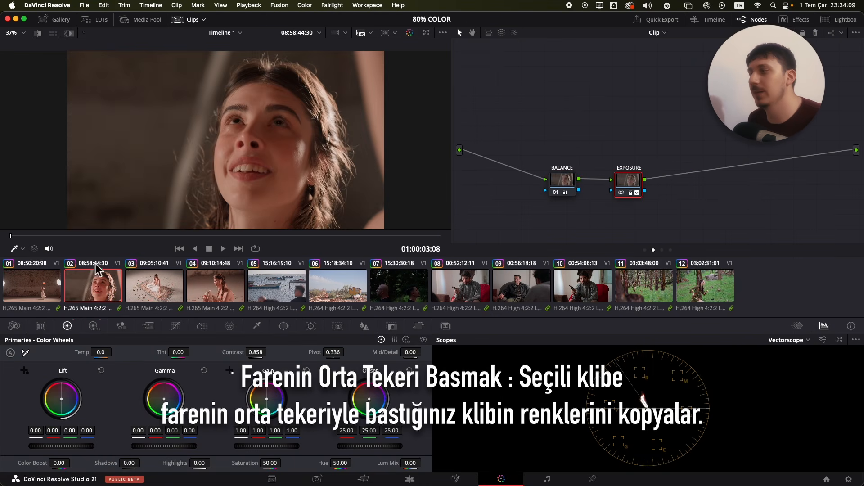
{"action": "left_click", "coordinate": [138, 295]}
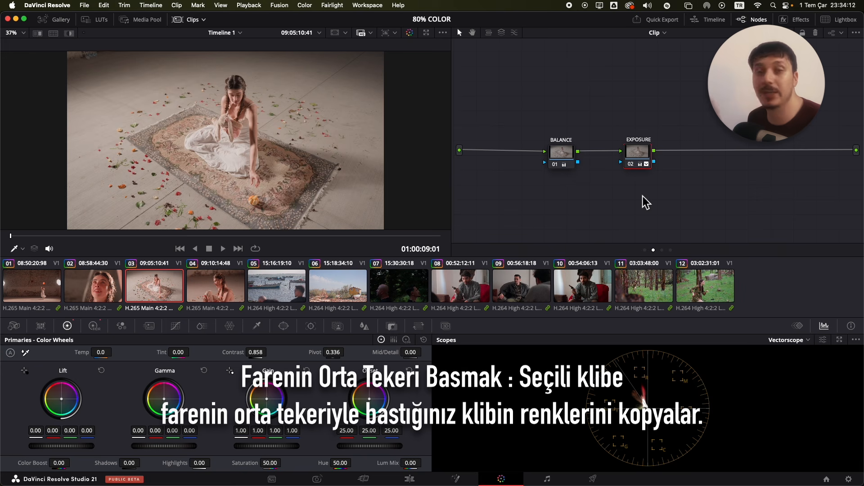
Hide the clip thumbnails and lower the HDR global exposure of clip 03's EXPOSURE node to slightly below -0.62
{"action": "left_click", "coordinate": [189, 20]}
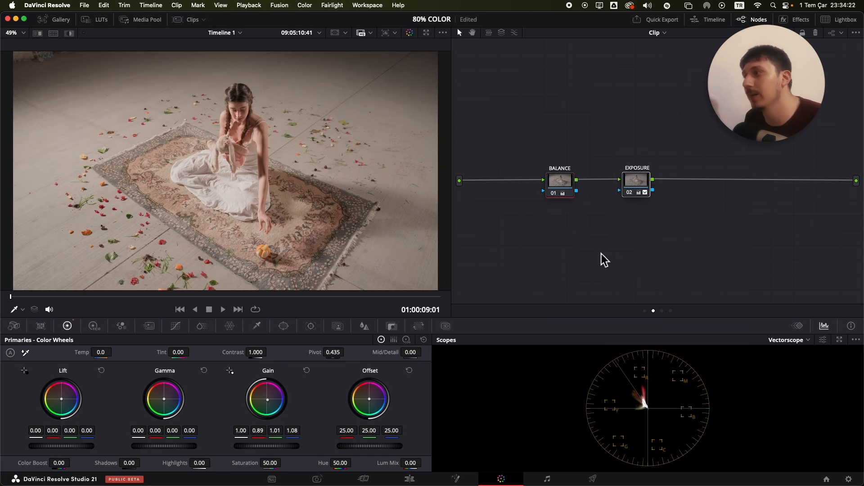
{"action": "left_click", "coordinate": [640, 185]}
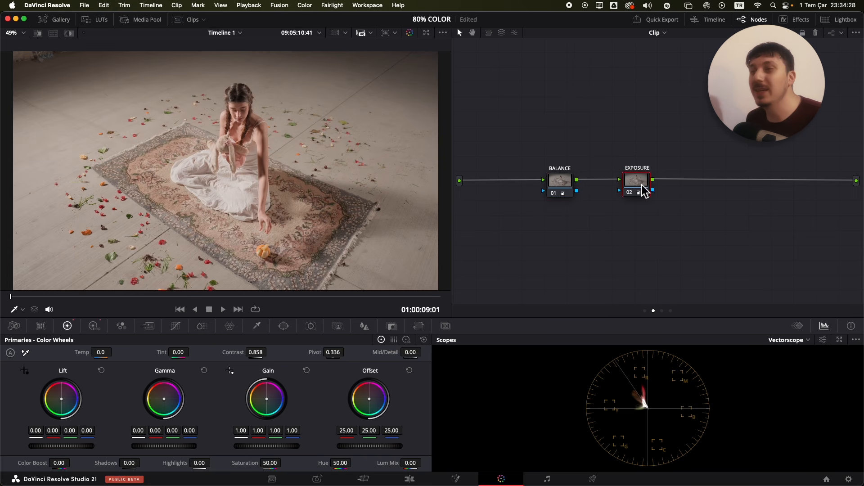
{"action": "left_click", "coordinate": [93, 326]}
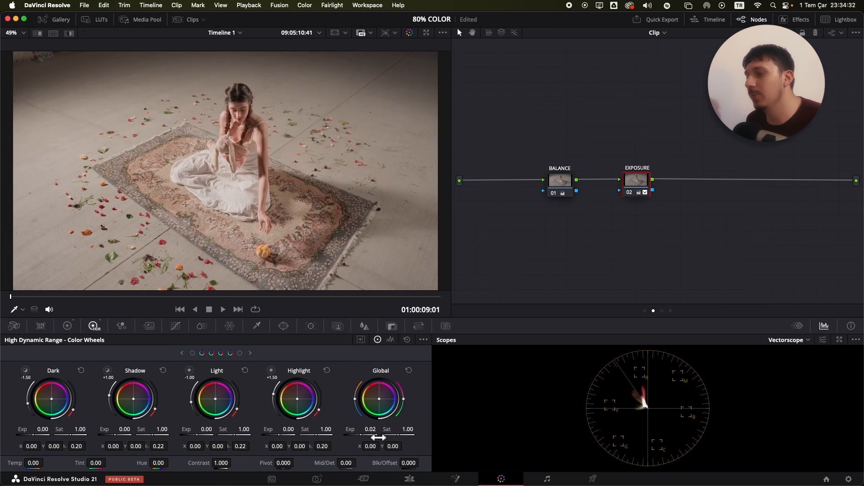
{"action": "left_click_drag", "start_coordinate": [378, 438], "coordinate": [243, 381]}
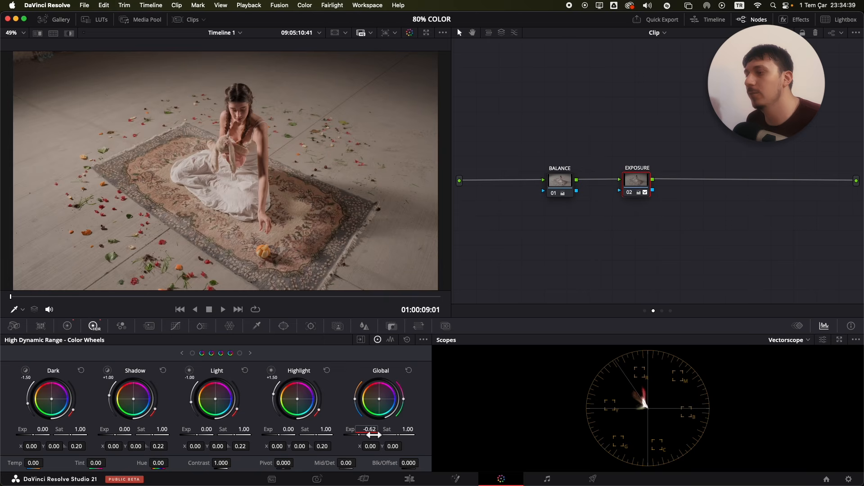
{"action": "left_click_drag", "start_coordinate": [374, 436], "coordinate": [349, 428]}
Adjust clip 04's HDR global exposure against the neighbouring shots and select its BALANCE node
{"action": "key", "text": "Up"}
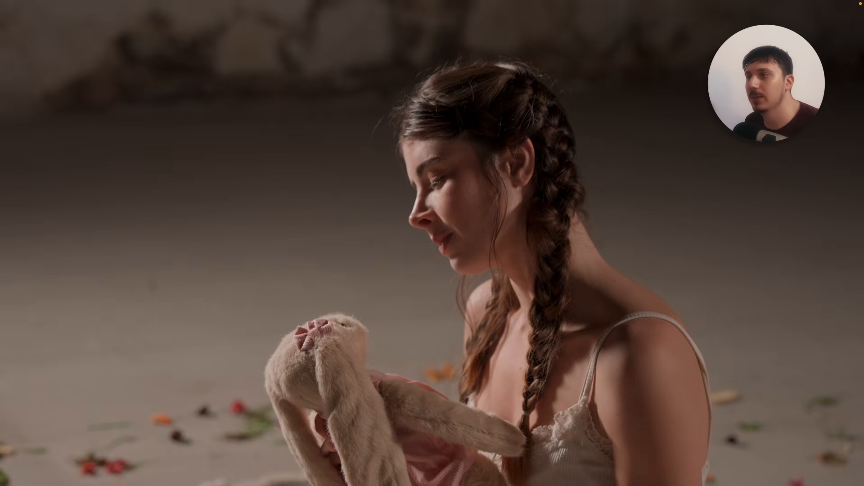
{"action": "left_click_drag", "start_coordinate": [372, 452], "coordinate": [413, 458]}
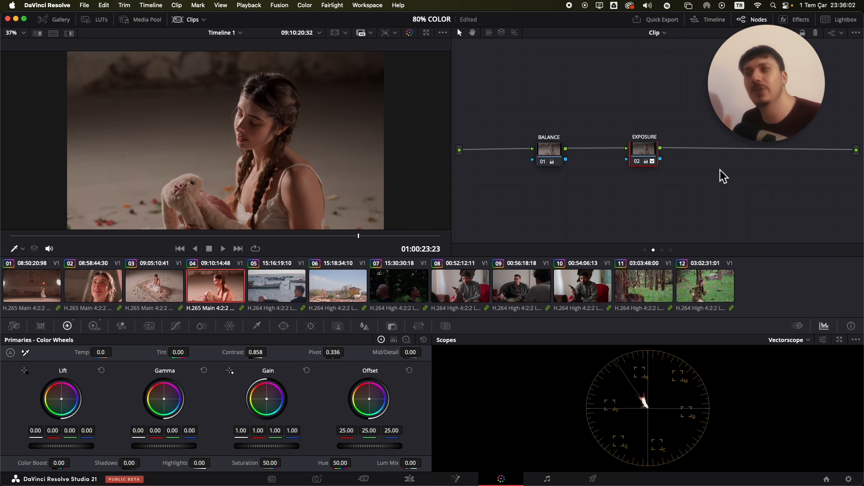
{"action": "left_click", "coordinate": [550, 153]}
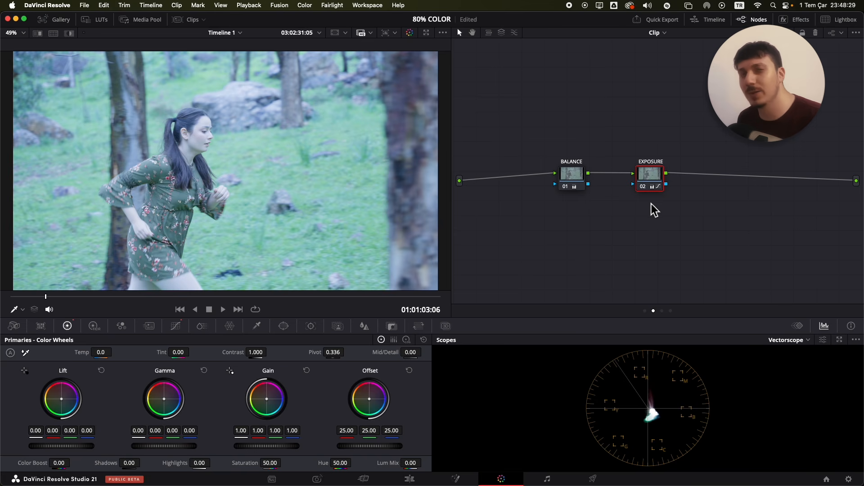
Lower the HDR global exposure of clip 12's EXPOSURE node to -2.03, using the Waveform scope as reference
{"action": "left_click", "coordinate": [94, 326]}
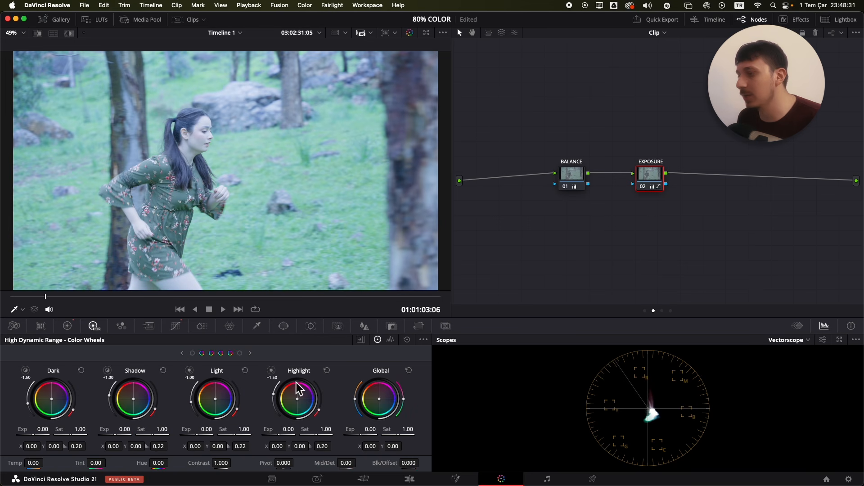
{"action": "left_click_drag", "start_coordinate": [371, 431], "coordinate": [97, 354]}
{"action": "left_click_drag", "start_coordinate": [438, 243], "coordinate": [441, 224]}
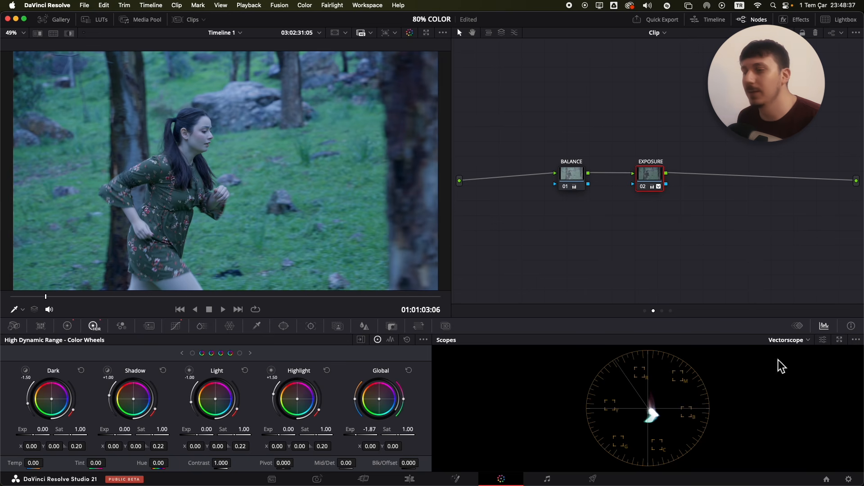
{"action": "left_click", "coordinate": [788, 340]}
{"action": "left_click", "coordinate": [793, 369]}
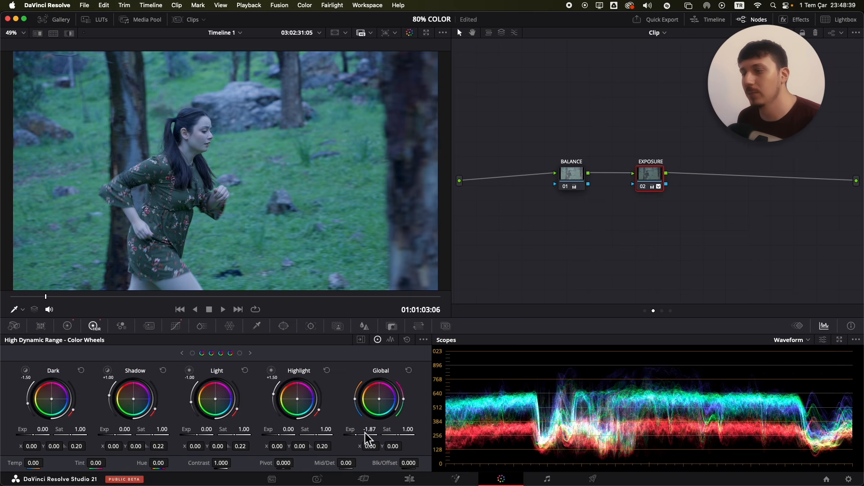
{"action": "left_click_drag", "start_coordinate": [365, 433], "coordinate": [331, 395]}
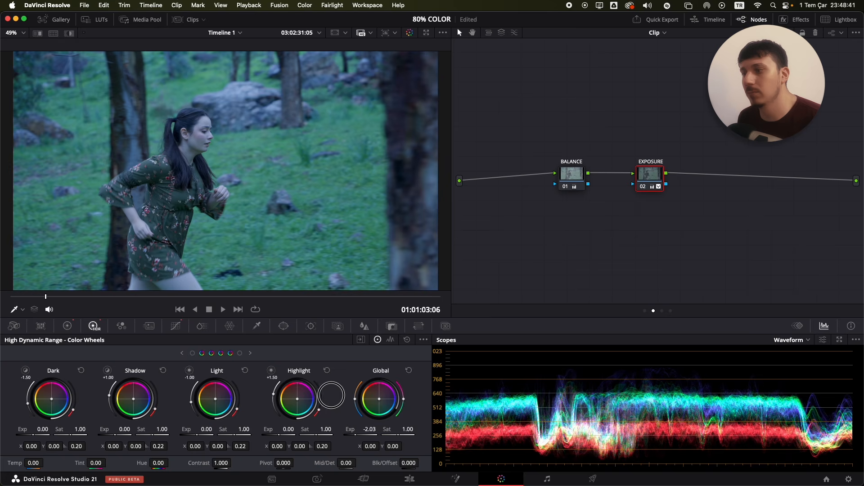
Compare the forest shot with the EXPOSURE node disabled and enabled
{"action": "key", "text": "super+d"}
{"action": "key", "text": "super+d"}
{"action": "key", "text": "super+d"}
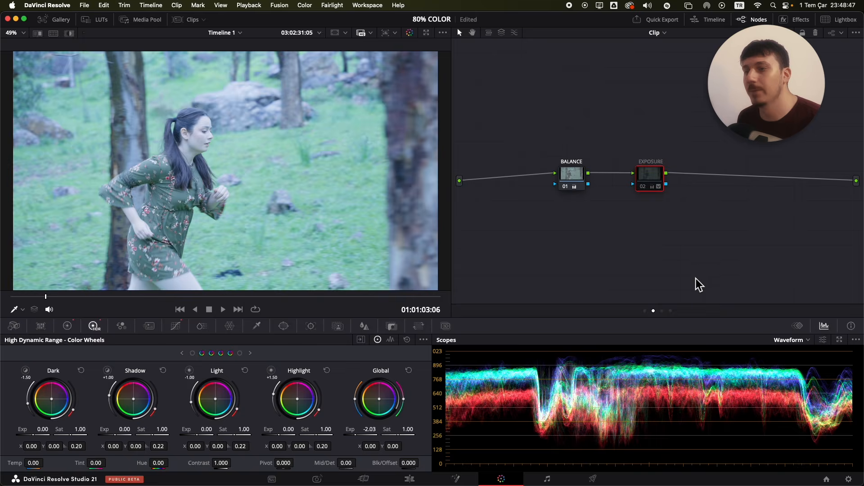
{"action": "key", "text": "super+d"}
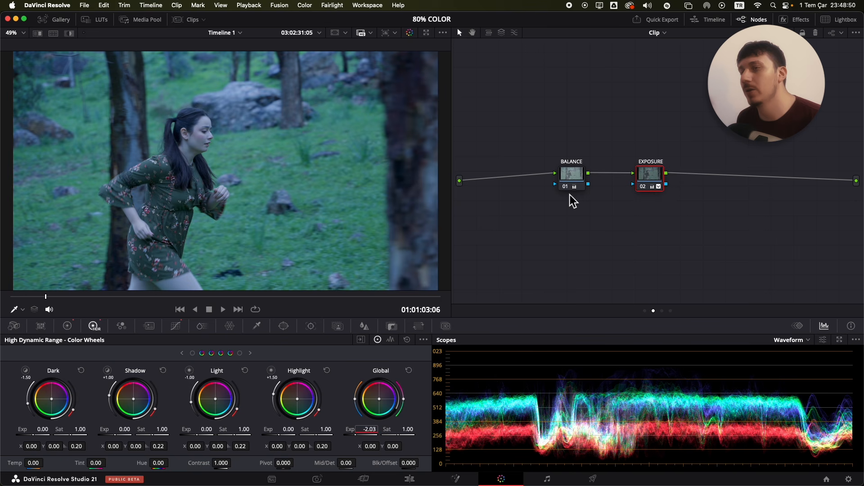
Check the gamma setting of clip 12's BALANCE node and leave it as it is
{"action": "left_click", "coordinate": [575, 181]}
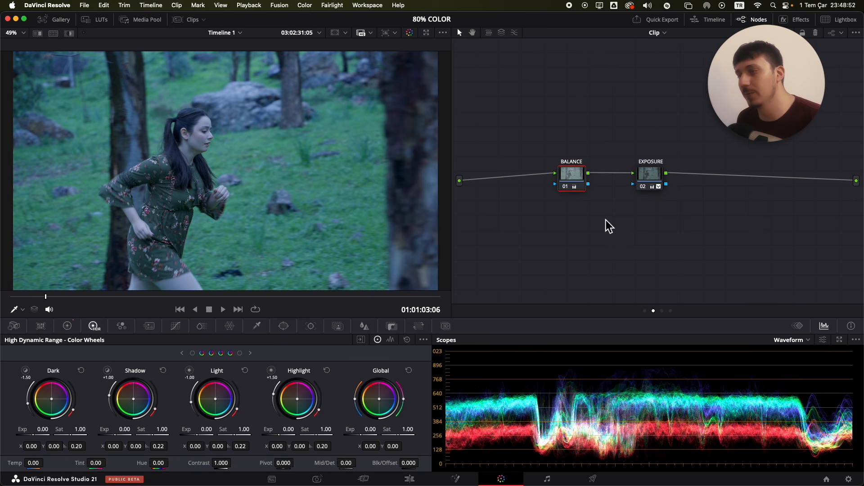
{"action": "right_click", "coordinate": [580, 181]}
{"action": "mouse_move", "coordinate": [620, 299]}
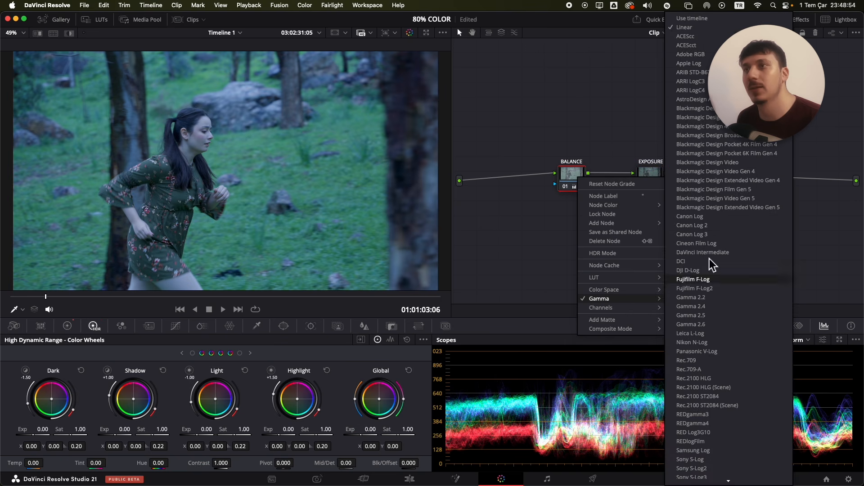
{"action": "left_click", "coordinate": [598, 96]}
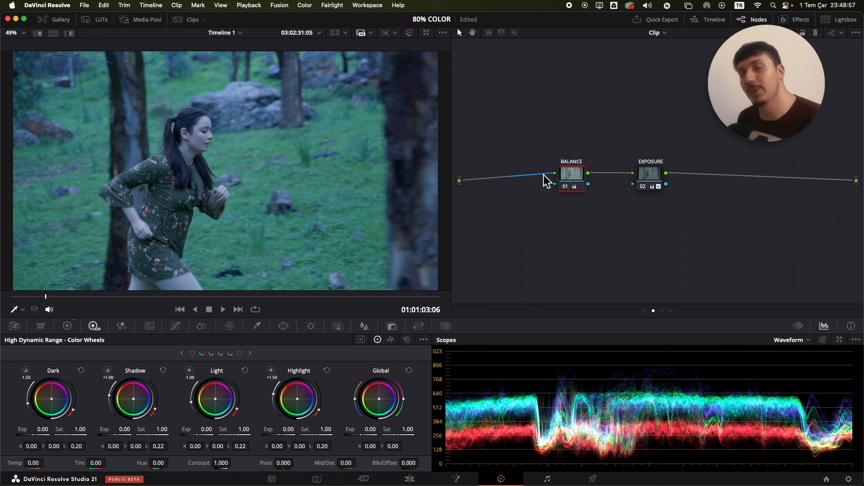
Switch the scope to Vectorscope and warm the BALANCE node's primary gain to about red 1.33, green 0.93 and blue 0.68
{"action": "left_click", "coordinate": [77, 324]}
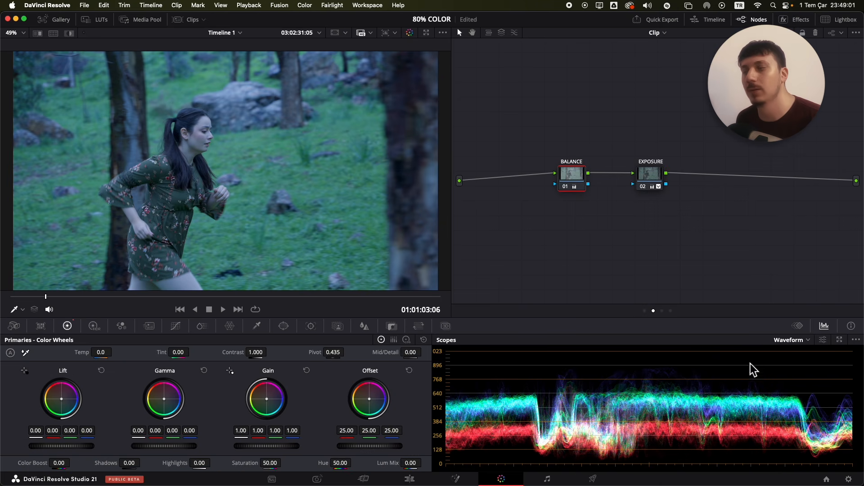
{"action": "left_click", "coordinate": [791, 340]}
{"action": "left_click", "coordinate": [797, 369]}
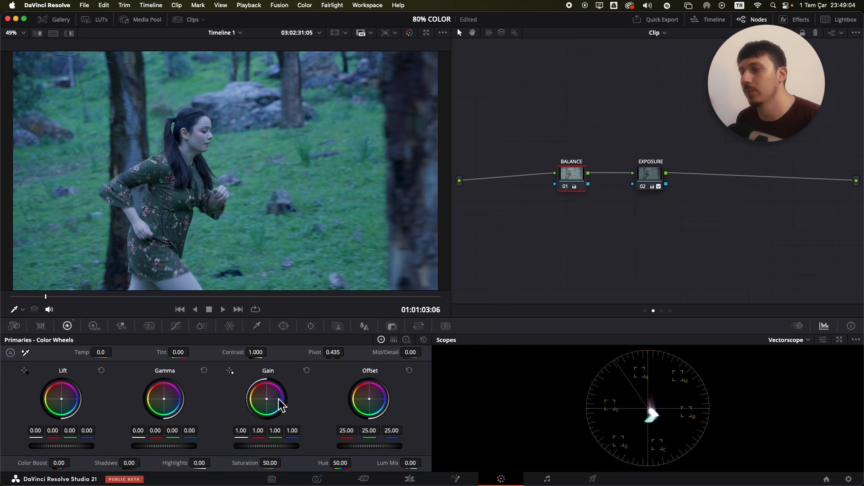
{"action": "left_click_drag", "start_coordinate": [280, 403], "coordinate": [232, 366]}
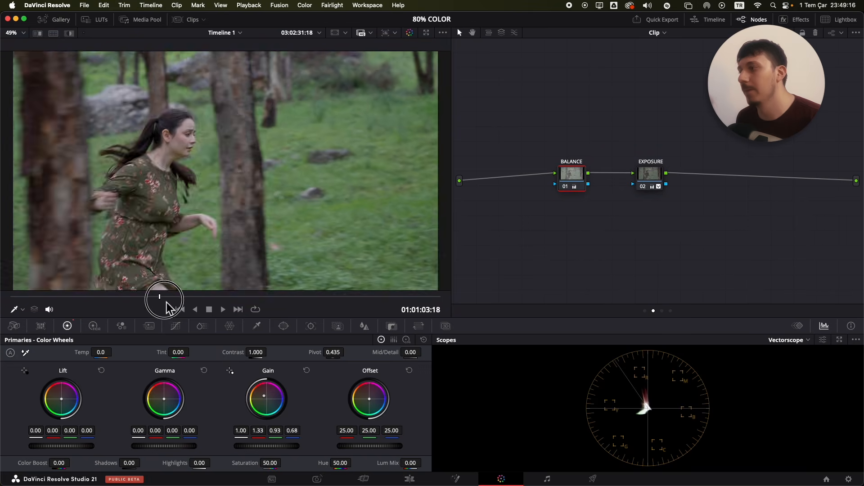
Review the balance on other frames of the running shot and tidy the positions of the BALANCE and EXPOSURE nodes
{"action": "left_click_drag", "start_coordinate": [571, 184], "coordinate": [553, 185]}
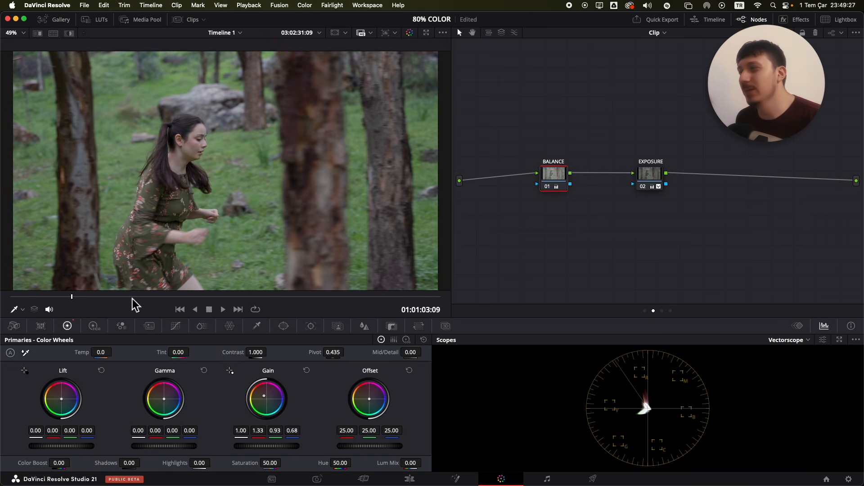
{"action": "left_click", "coordinate": [36, 297]}
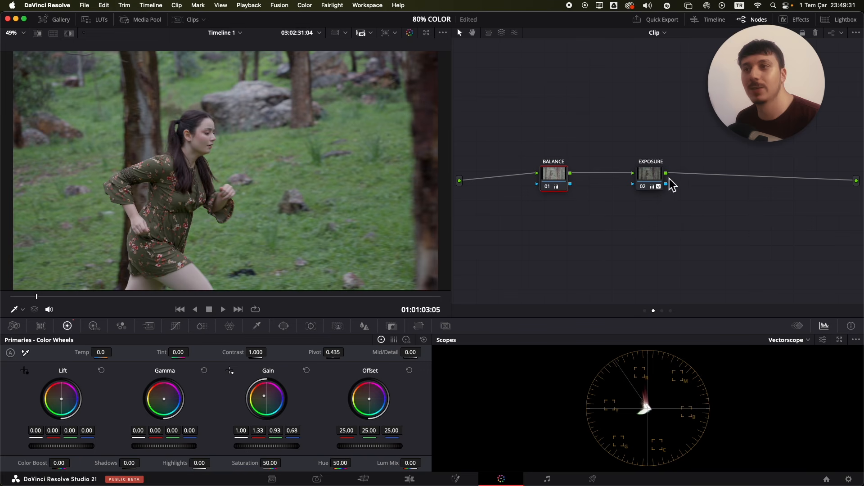
{"action": "left_click_drag", "start_coordinate": [657, 178], "coordinate": [648, 177]}
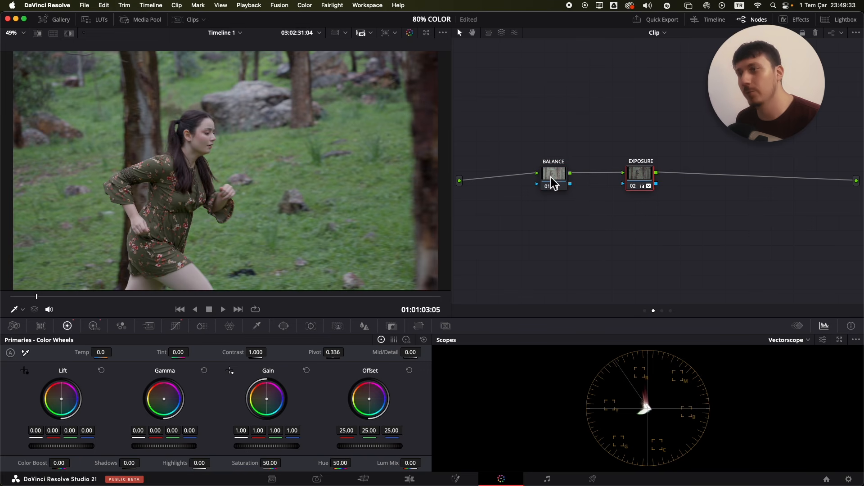
Try the BALANCE node after EXPOSURE in the chain, and return it to the first position
{"action": "left_click_drag", "start_coordinate": [551, 178], "coordinate": [736, 177]}
{"action": "key", "text": "e"}
{"action": "left_click", "coordinate": [732, 231]}
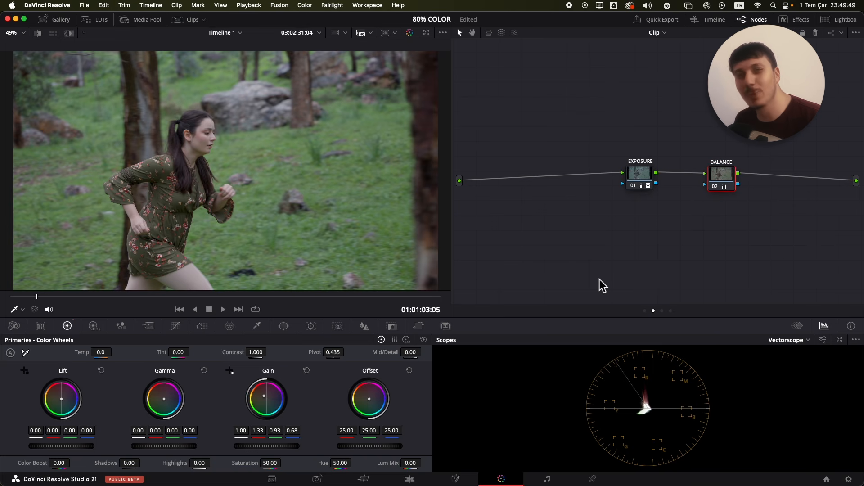
{"action": "left_click", "coordinate": [726, 178]}
{"action": "left_click_drag", "start_coordinate": [727, 179], "coordinate": [550, 180]}
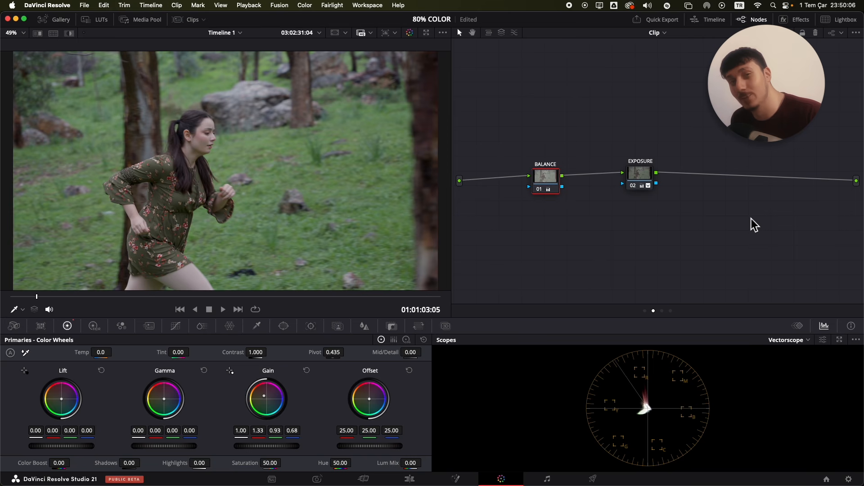
Raise the EXPOSURE node's contrast to 1.258, and compare the image with BALANCE placed after and before EXPOSURE
{"action": "left_click", "coordinate": [649, 179]}
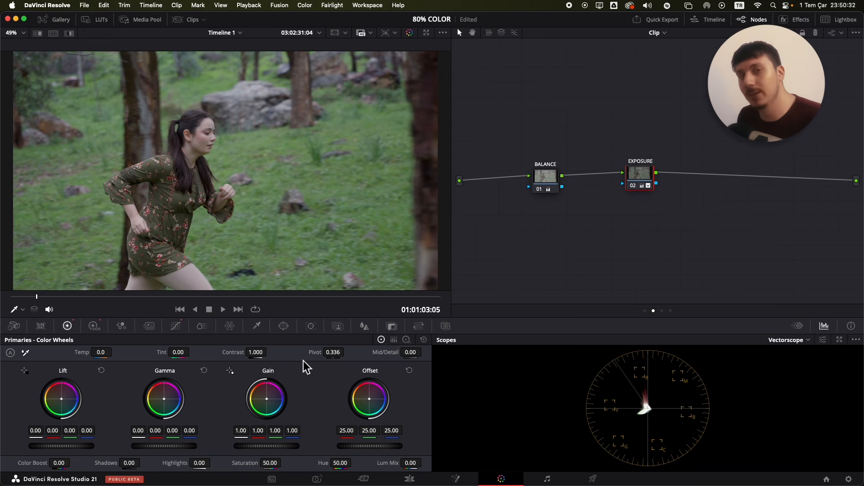
{"action": "left_click_drag", "start_coordinate": [255, 353], "coordinate": [285, 324]}
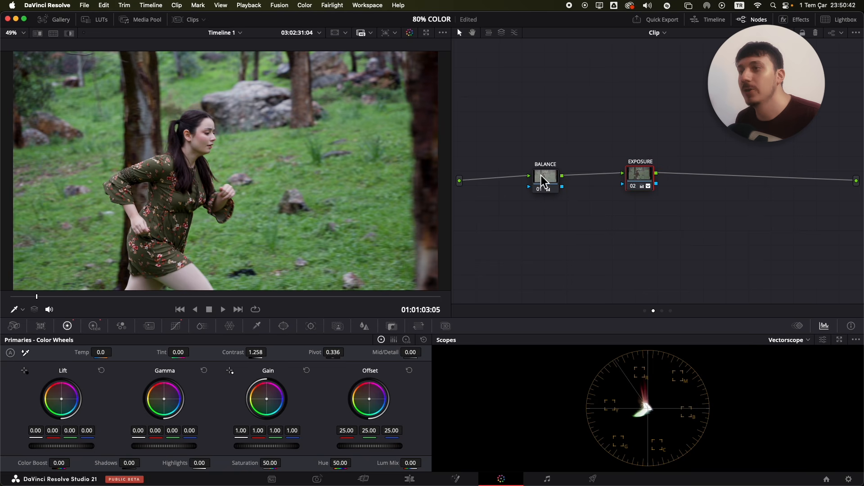
{"action": "left_click", "coordinate": [548, 177]}
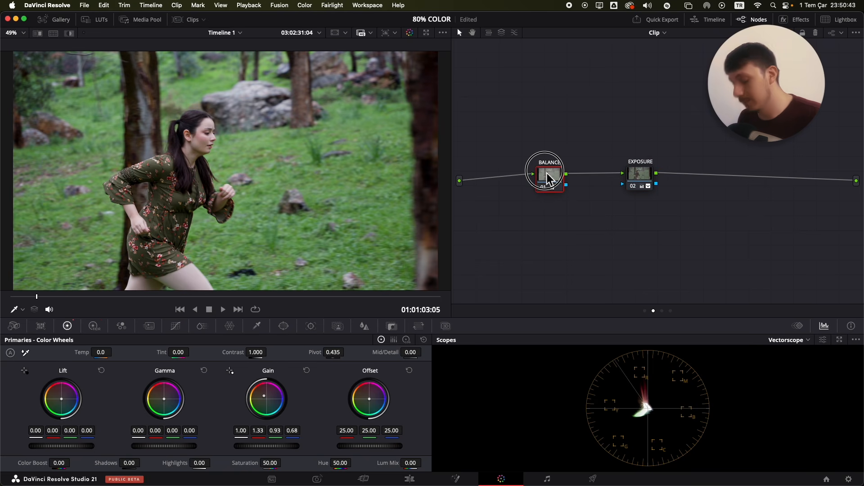
{"action": "left_click_drag", "start_coordinate": [548, 176], "coordinate": [736, 176]}
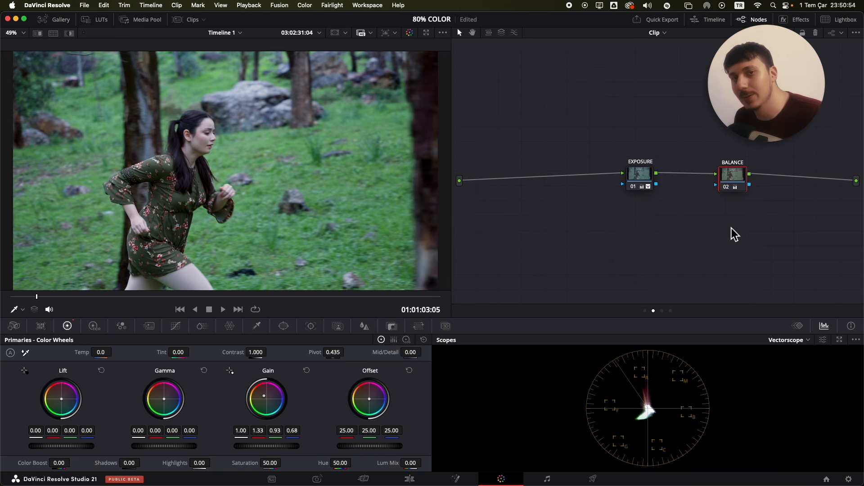
{"action": "left_click_drag", "start_coordinate": [732, 179], "coordinate": [542, 178]}
Reset the EXPOSURE node's contrast and add a serial node labelled CONTRAST after it with contrast 1.278
{"action": "left_click", "coordinate": [645, 180]}
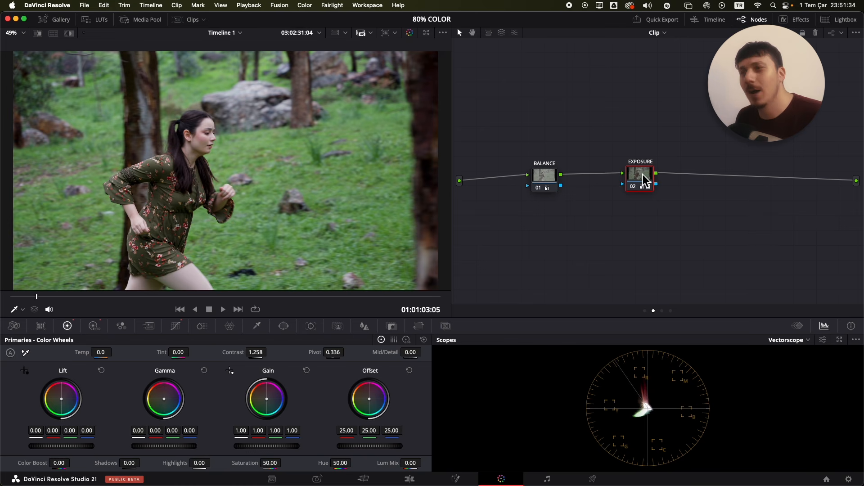
{"action": "double_click", "coordinate": [245, 352]}
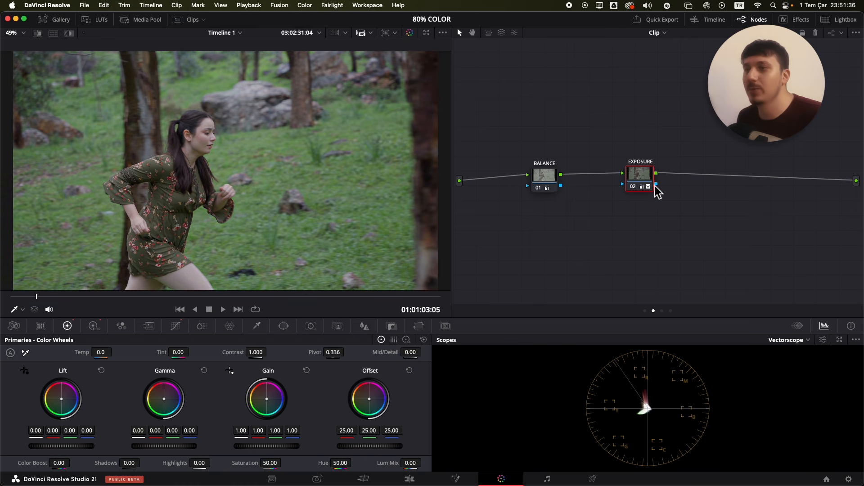
{"action": "key", "text": "alt+s"}
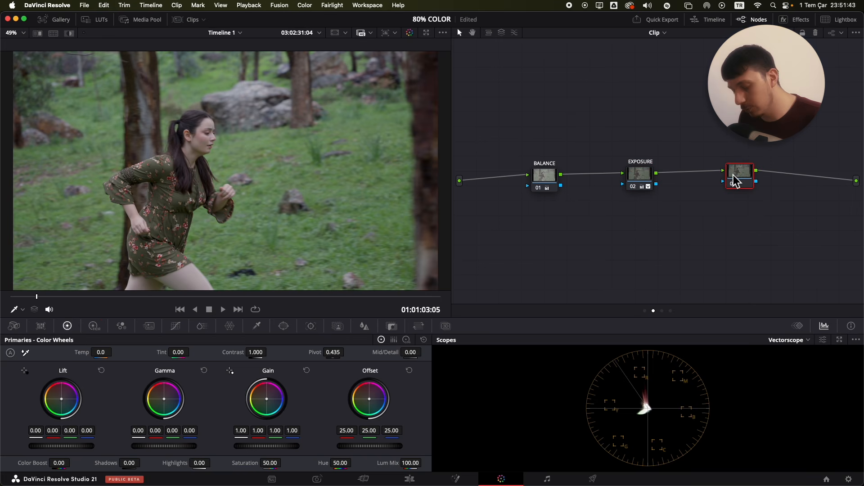
{"action": "type", "text": "CONTRAST"}
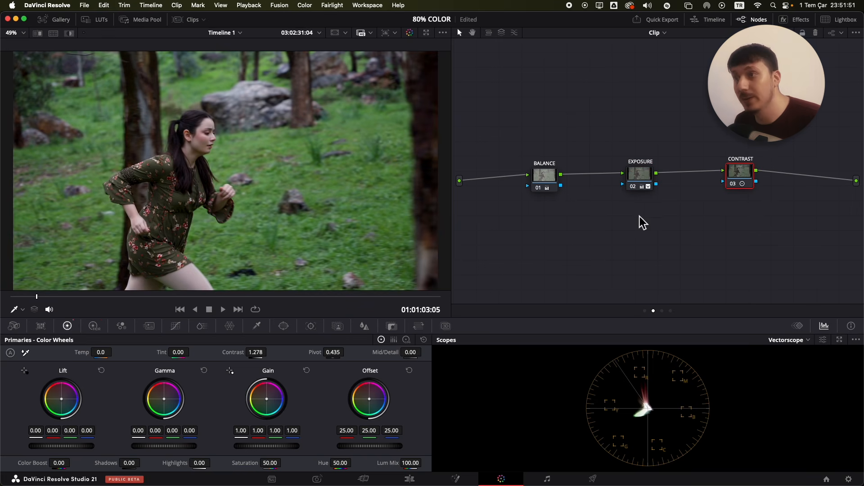
Reorder the node chain to EXPOSURE, CONTRAST, BALANCE, with the three nodes spaced closer together
{"action": "left_click", "coordinate": [545, 182]}
{"action": "left_click_drag", "start_coordinate": [548, 186], "coordinate": [696, 184]}
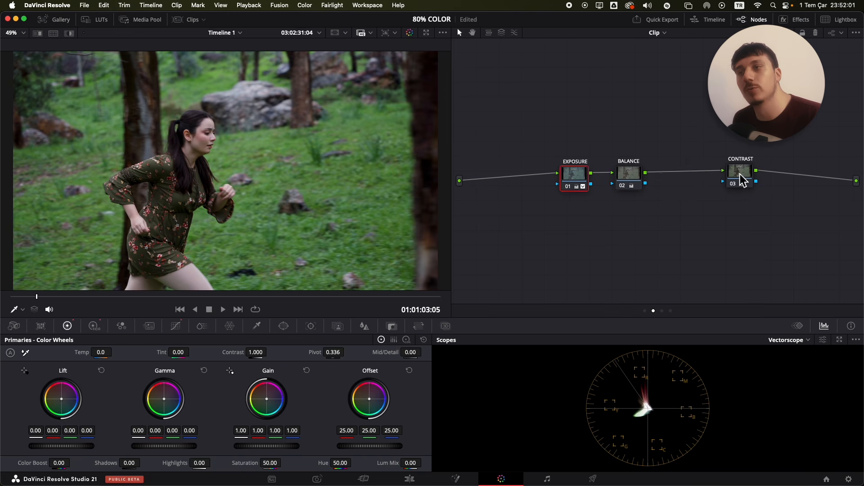
{"action": "left_click_drag", "start_coordinate": [739, 174], "coordinate": [711, 182]}
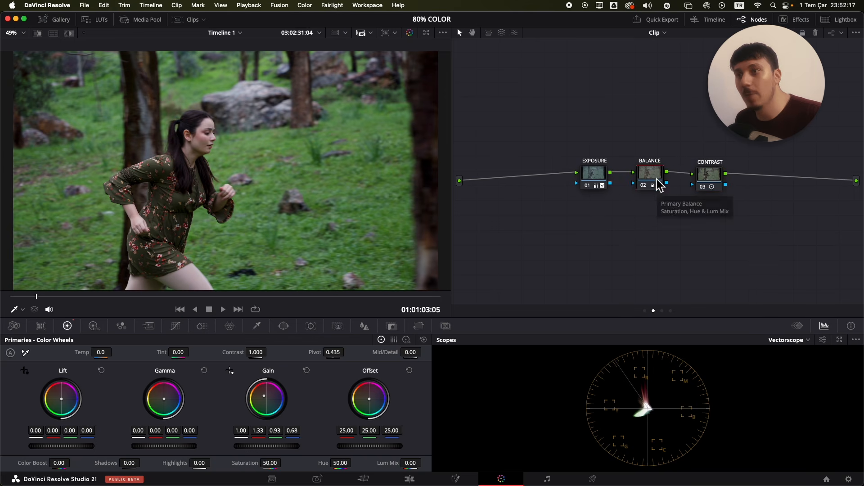
{"action": "left_click_drag", "start_coordinate": [658, 184], "coordinate": [793, 178]}
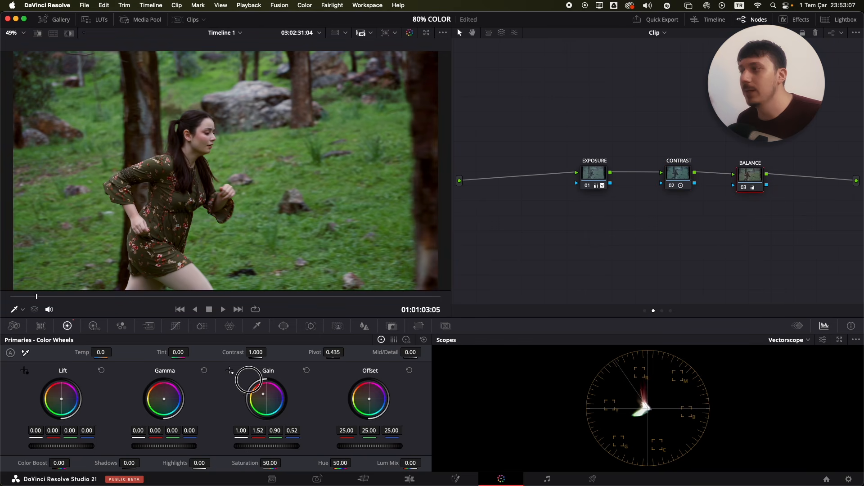
Set the BALANCE node's gain to red 1.54, green 0.89 and blue 0.54, and place the node close after CONTRAST
{"action": "left_click_drag", "start_coordinate": [256, 376], "coordinate": [250, 378]}
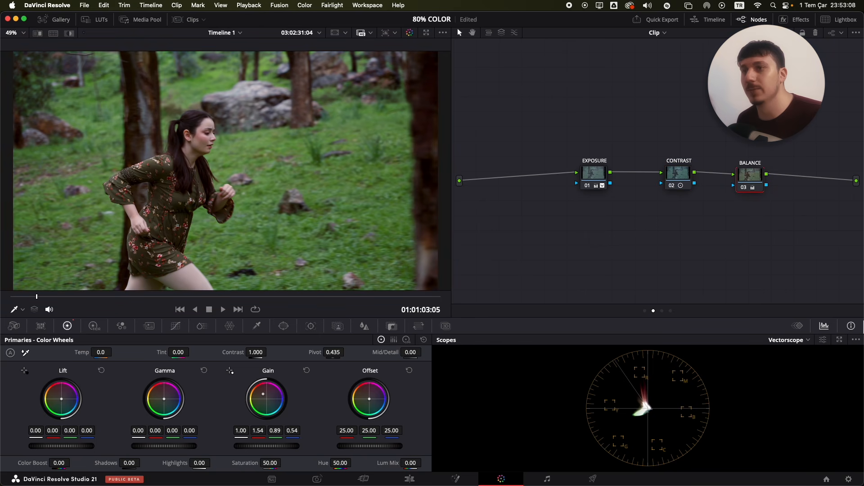
{"action": "left_click_drag", "start_coordinate": [756, 181], "coordinate": [783, 180]}
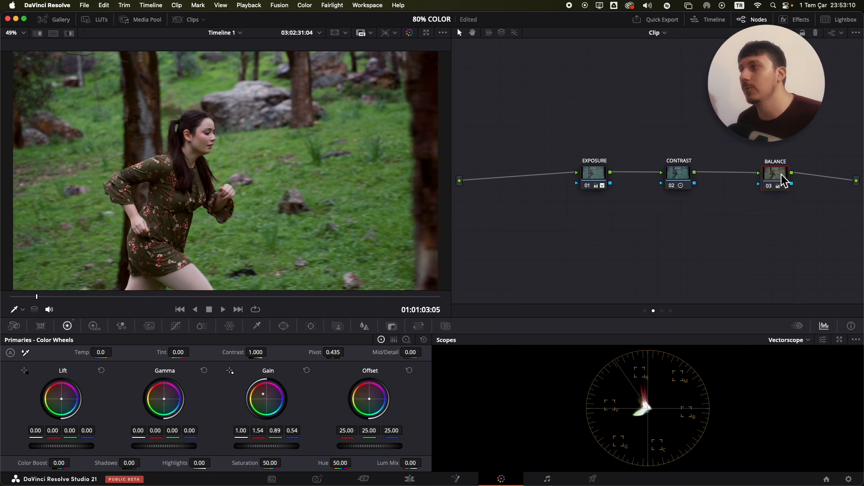
{"action": "left_click_drag", "start_coordinate": [782, 180], "coordinate": [739, 184]}
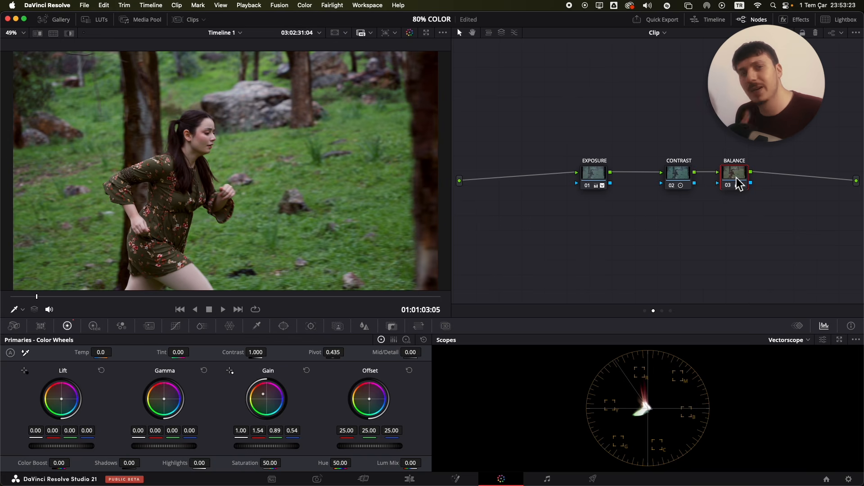
Set the CONTRAST node's contrast to 1.186 and the BALANCE node's gain to red 1.48, green 0.91 and blue 0.58
{"action": "left_click", "coordinate": [677, 175]}
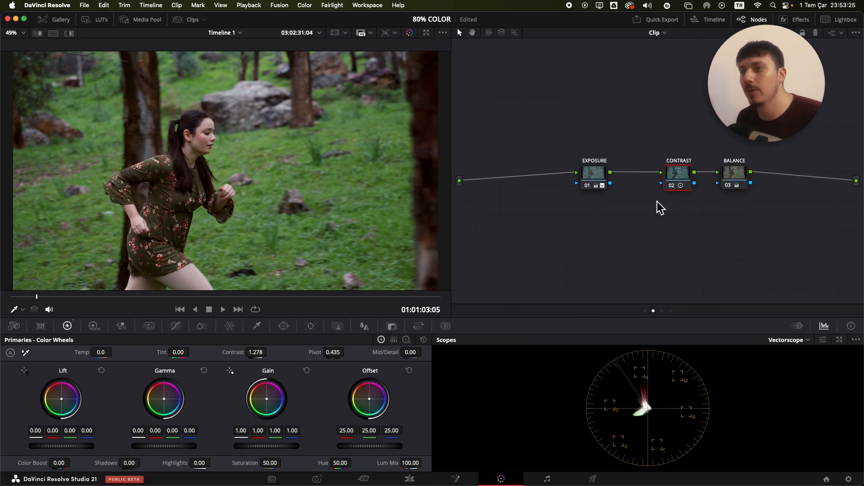
{"action": "left_click_drag", "start_coordinate": [229, 353], "coordinate": [186, 324]}
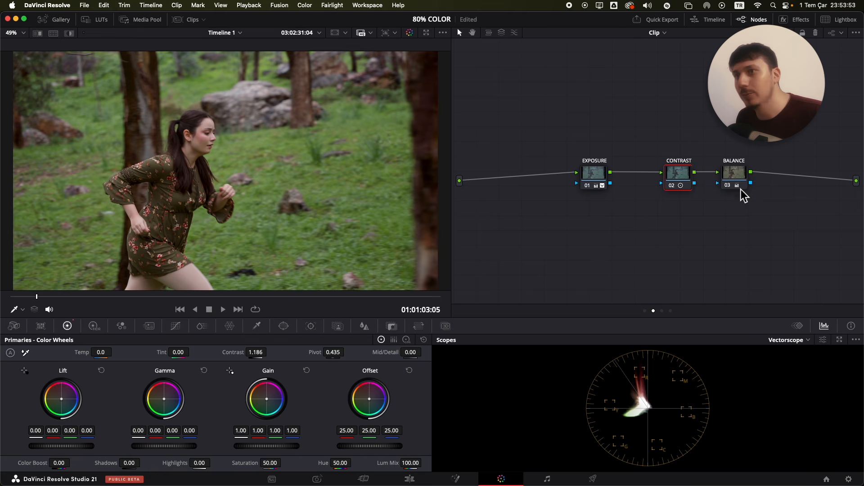
{"action": "left_click", "coordinate": [741, 182]}
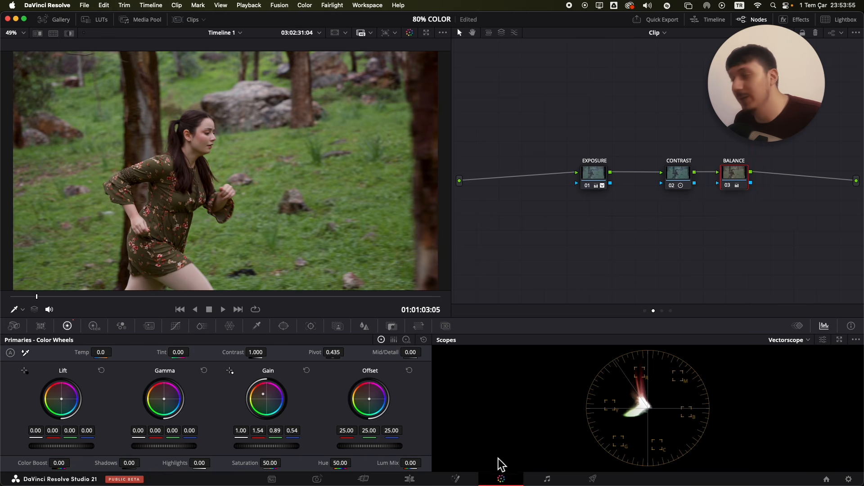
{"action": "left_click_drag", "start_coordinate": [269, 402], "coordinate": [271, 405]}
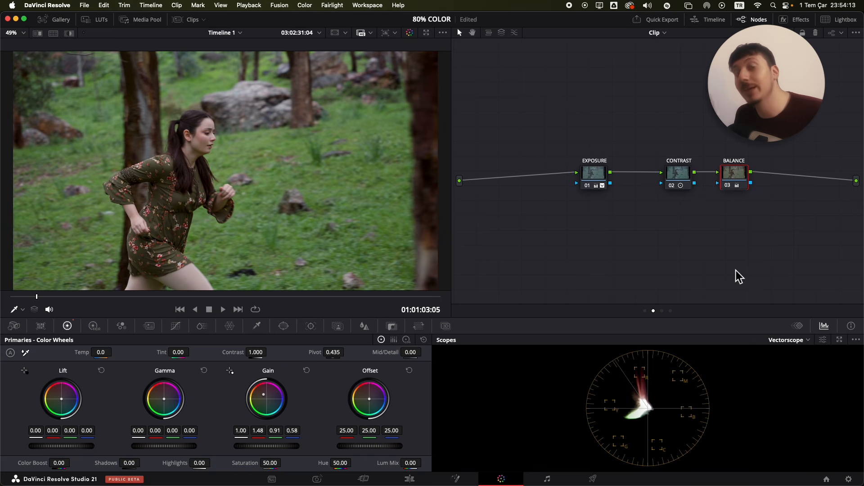
Raise the CONTRAST node's contrast to 1.354 and move BALANCE to the first position in the node chain
{"action": "left_click", "coordinate": [682, 175]}
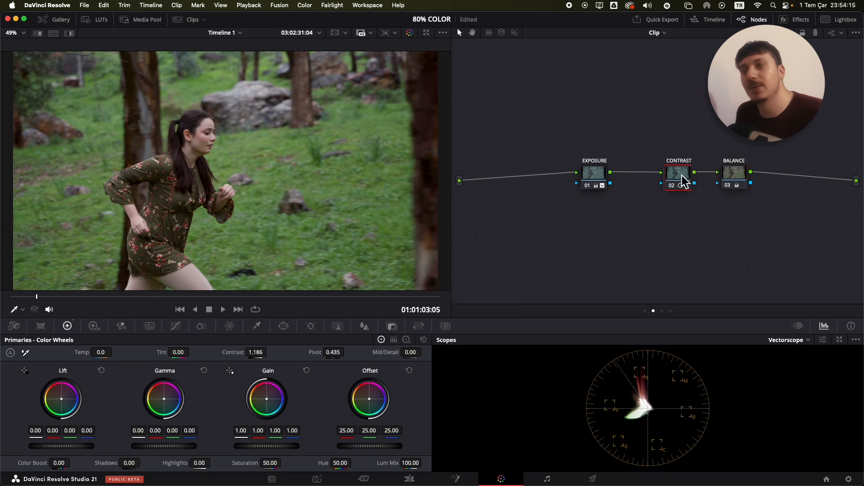
{"action": "left_click_drag", "start_coordinate": [256, 352], "coordinate": [239, 293]}
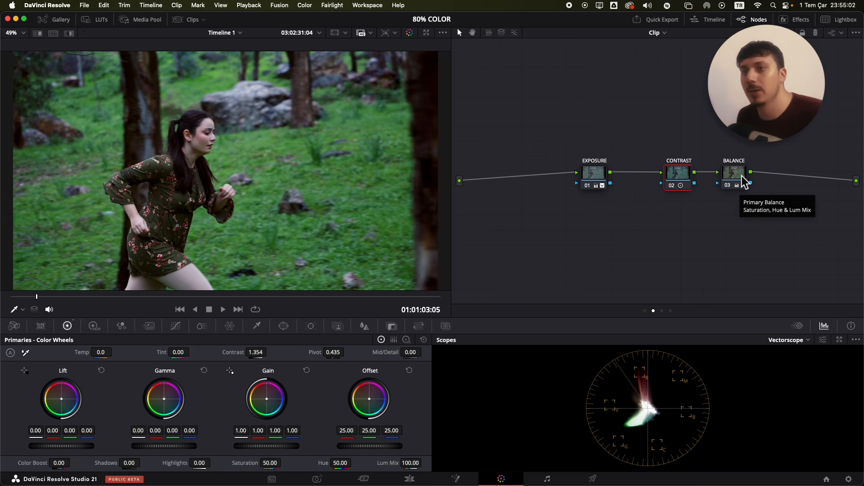
{"action": "left_click_drag", "start_coordinate": [743, 182], "coordinate": [533, 175]}
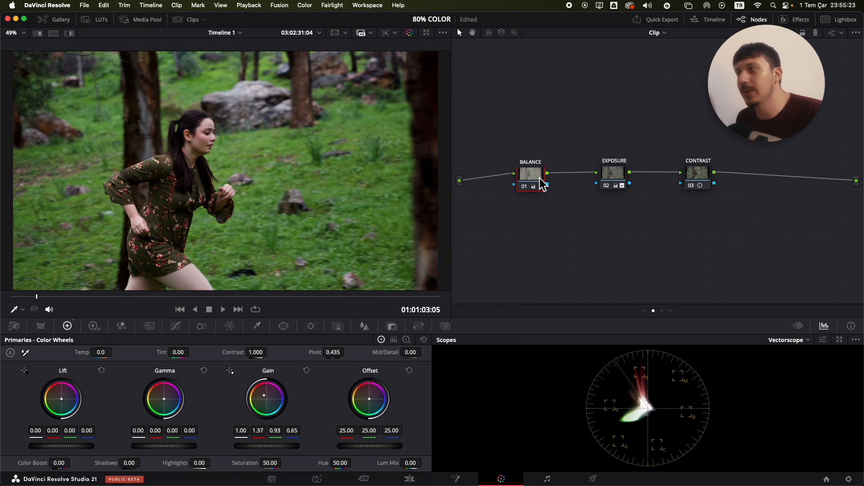
Reduce the contrast in the CONTRAST node at the end of the chain, and delete that node
{"action": "left_click", "coordinate": [698, 175]}
{"action": "left_click_drag", "start_coordinate": [251, 353], "coordinate": [183, 303]}
{"action": "left_click_drag", "start_coordinate": [753, 208], "coordinate": [703, 180]}
{"action": "key", "text": "Delete"}
Set the EXPOSURE node's contrast to 1.330 with pivot 0.336, and keep the node close after BALANCE
{"action": "left_click", "coordinate": [626, 182]}
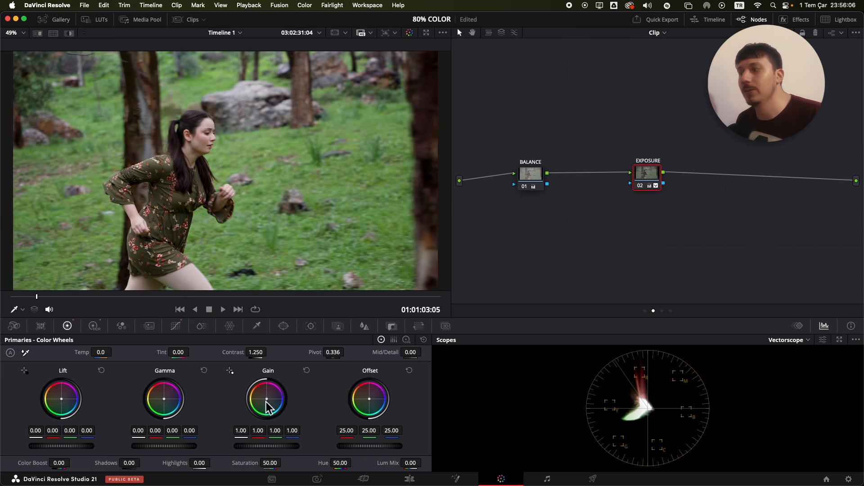
{"action": "mouse_move", "coordinate": [255, 353]}
{"action": "left_mouse_down"}
{"action": "mouse_move", "coordinate": [214, 332]}
{"action": "mouse_move", "coordinate": [244, 352]}
{"action": "left_mouse_up"}
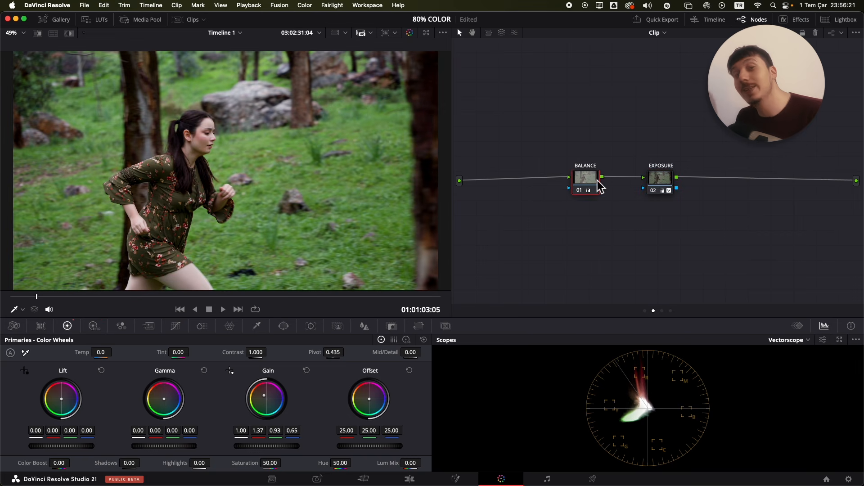
{"action": "mouse_move", "coordinate": [669, 193]}
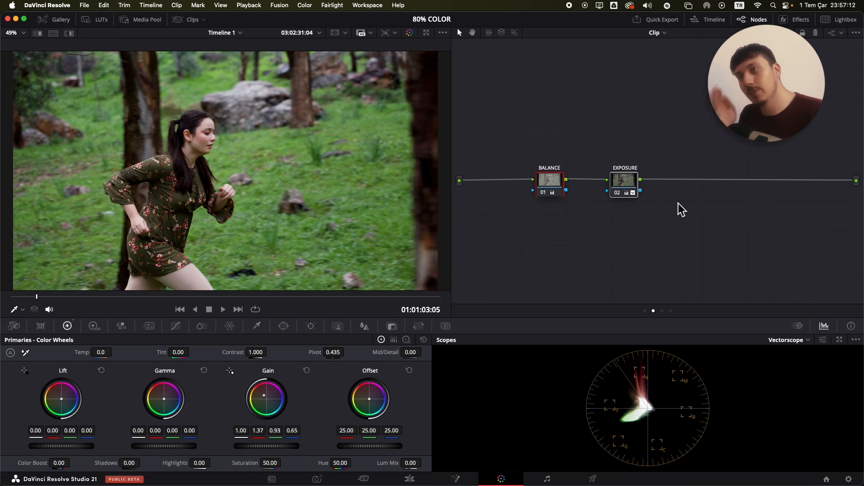
Switch to the Group Post Clip node graph and rearrange the ODT, LOOK and layer mixer nodes
{"action": "left_click", "coordinate": [661, 33]}
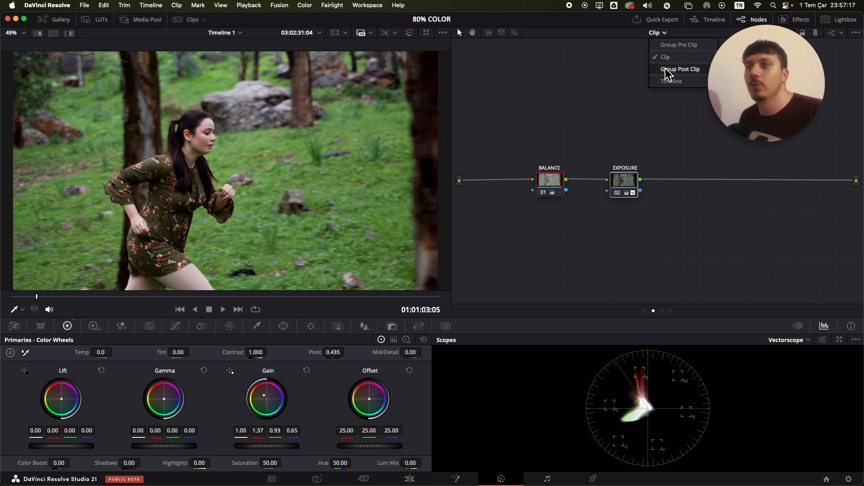
{"action": "left_click", "coordinate": [667, 70]}
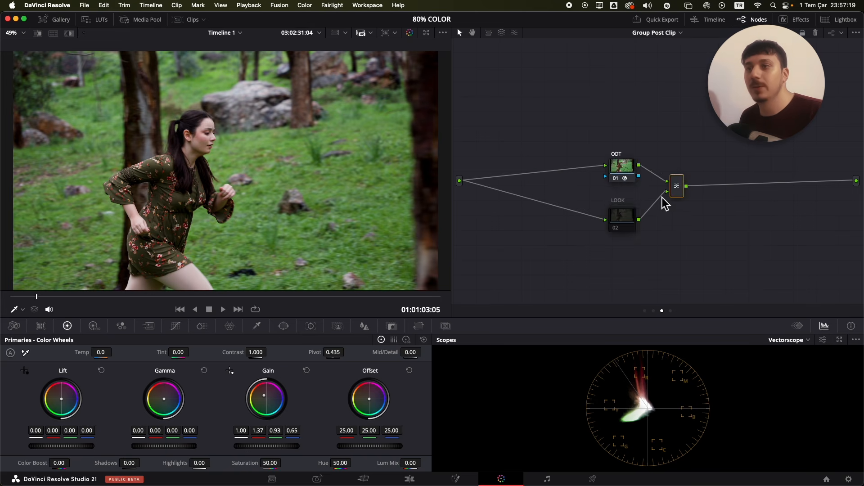
{"action": "left_click_drag", "start_coordinate": [690, 236], "coordinate": [621, 163]}
{"action": "left_click_drag", "start_coordinate": [622, 164], "coordinate": [597, 151]}
{"action": "left_click", "coordinate": [657, 239]}
{"action": "mouse_move", "coordinate": [595, 215]}
{"action": "left_mouse_down"}
{"action": "mouse_move", "coordinate": [596, 232]}
{"action": "mouse_move", "coordinate": [606, 219]}
{"action": "left_mouse_up"}
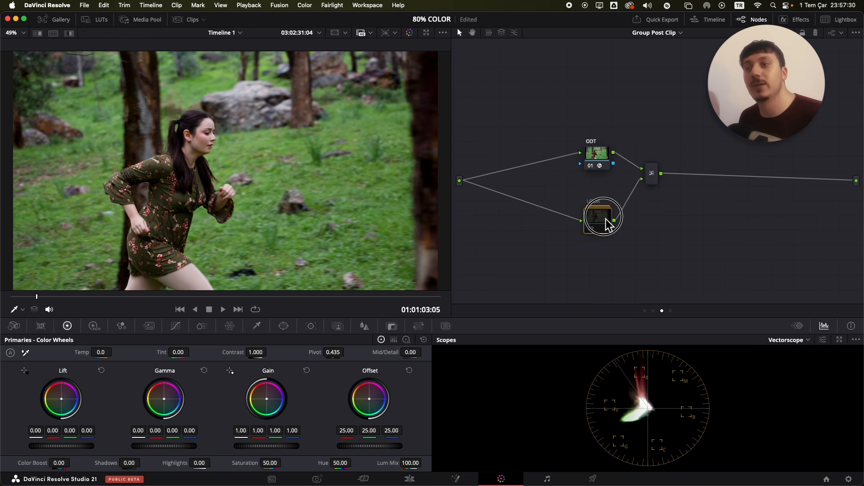
Open the LOOK compound node and examine its chain from SAT to BLACK, including the Kodak LUT node
{"action": "right_click", "coordinate": [611, 229]}
{"action": "left_click", "coordinate": [624, 241]}
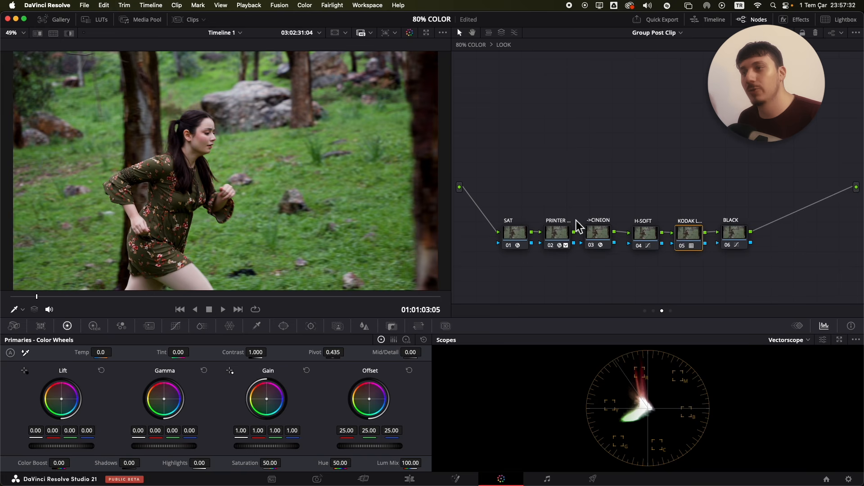
{"action": "left_click_drag", "start_coordinate": [760, 276], "coordinate": [465, 207]}
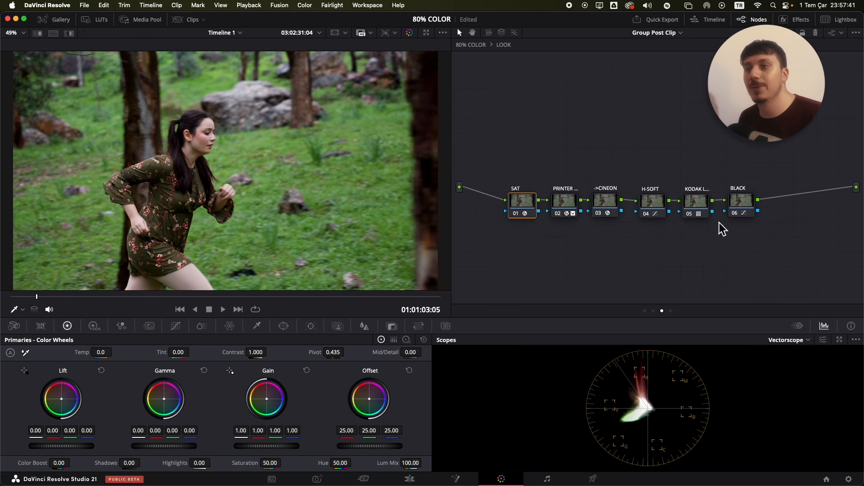
{"action": "left_click", "coordinate": [706, 203]}
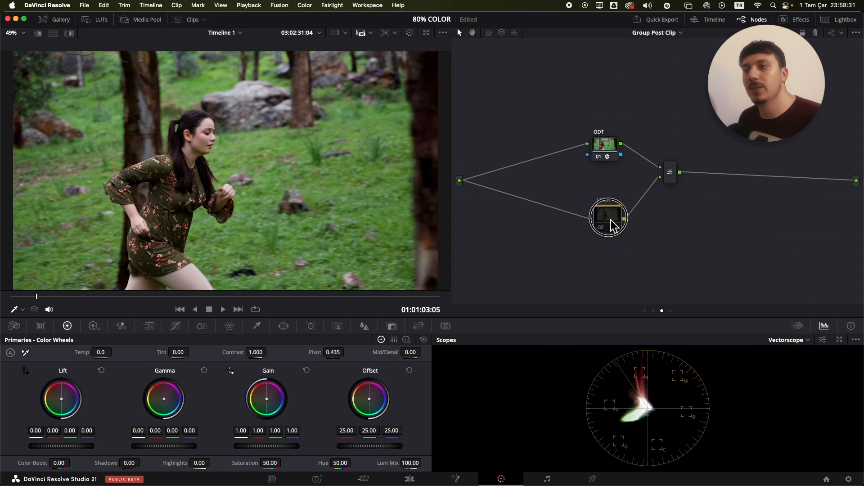
Examine the layer mixer, LOOK and ODT nodes in the post-clip group, and return to the Clip node graph
{"action": "left_click", "coordinate": [671, 173]}
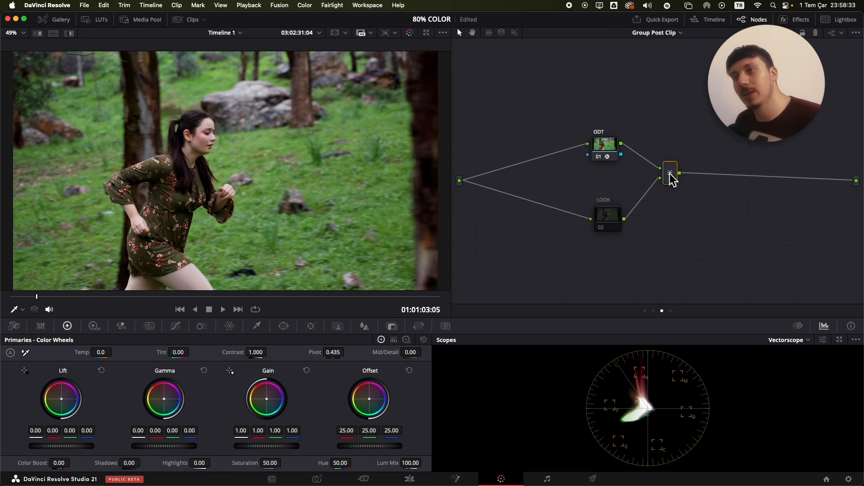
{"action": "left_click", "coordinate": [613, 225]}
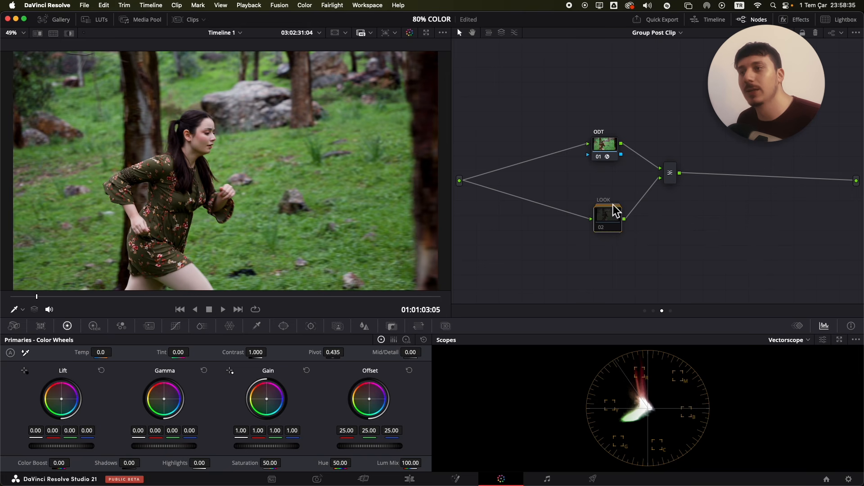
{"action": "left_click", "coordinate": [609, 154]}
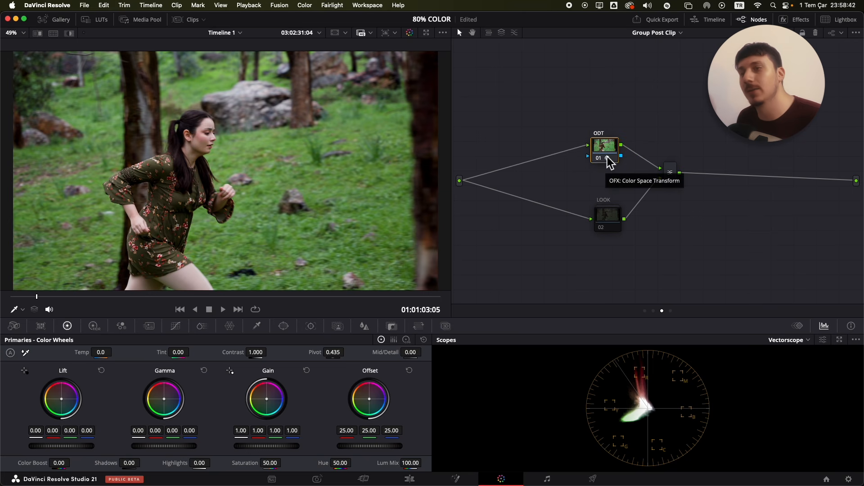
{"action": "left_click", "coordinate": [614, 227]}
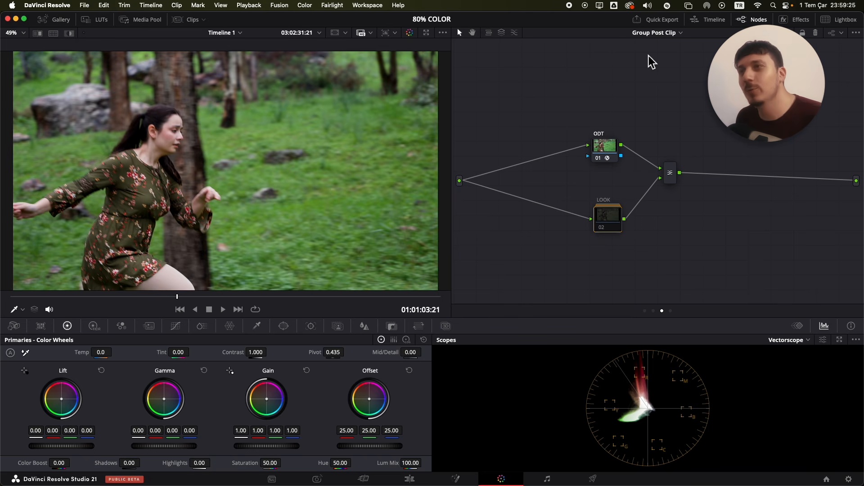
{"action": "left_click", "coordinate": [660, 33]}
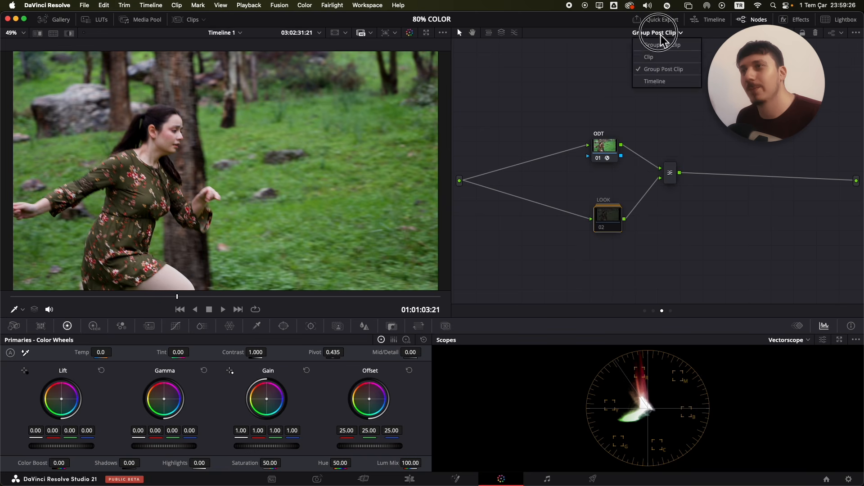
{"action": "left_click", "coordinate": [648, 58]}
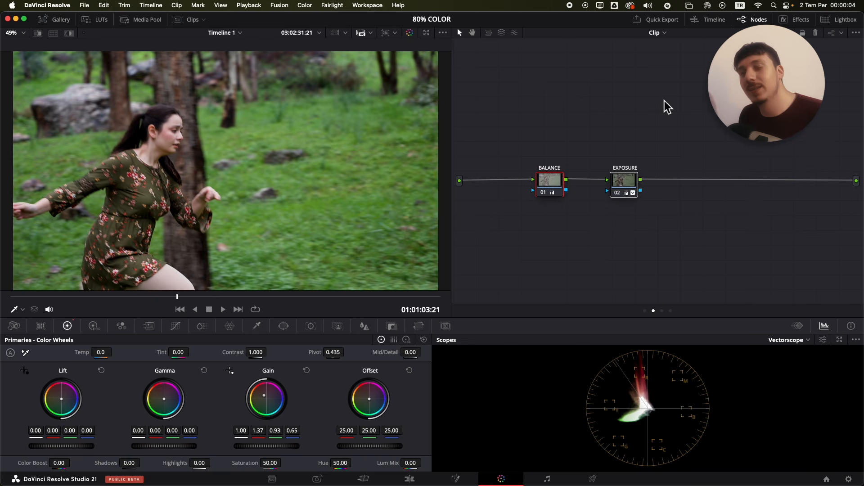
Enable the LOOK node in the Group Post Clip graph and check the image at frame 01:01:03:19
{"action": "left_click", "coordinate": [657, 32]}
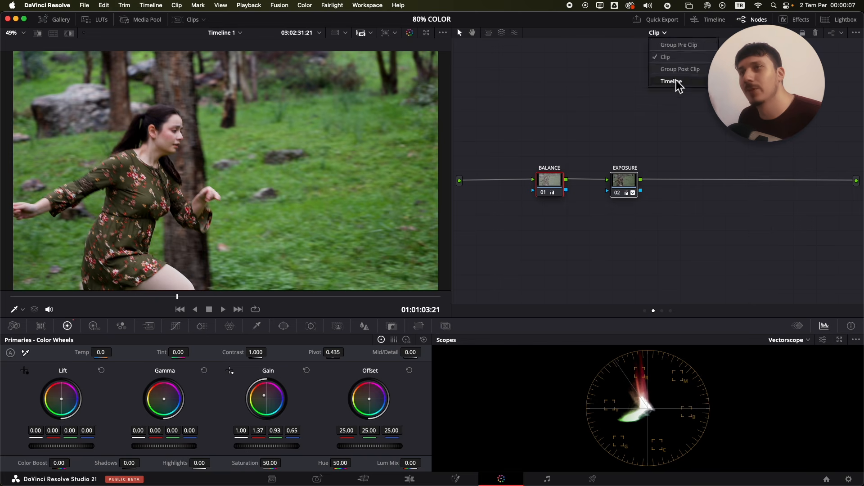
{"action": "left_click", "coordinate": [680, 69]}
{"action": "left_click", "coordinate": [612, 224]}
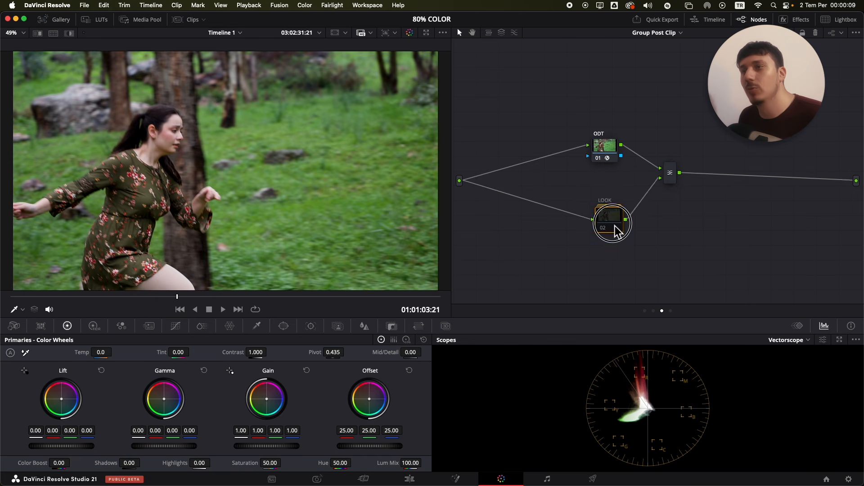
{"action": "left_click_drag", "start_coordinate": [615, 226], "coordinate": [615, 223]}
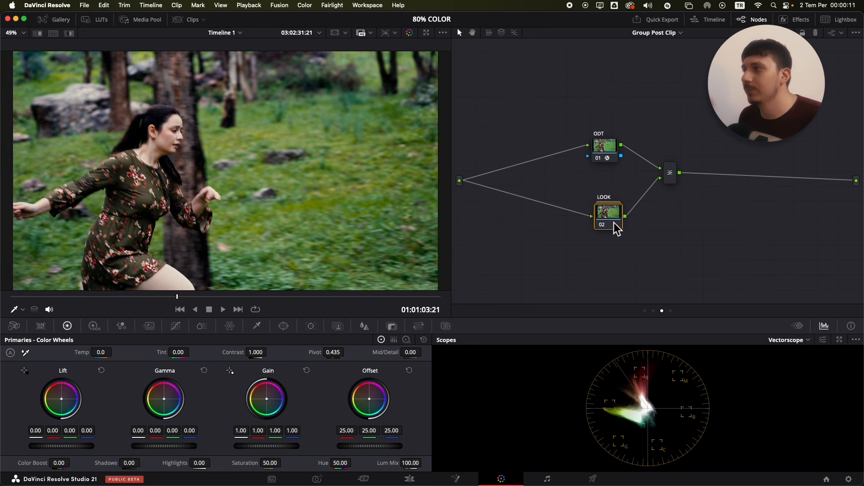
{"action": "left_click_drag", "start_coordinate": [242, 297], "coordinate": [160, 296]}
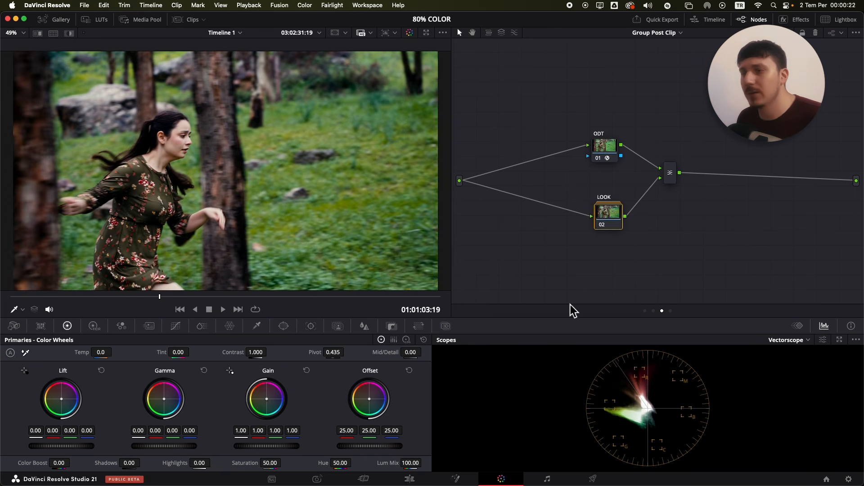
Toggle the LOOK node off and on to compare the image, leaving it disabled
{"action": "key", "text": "super+d"}
{"action": "key", "text": "super+d"}
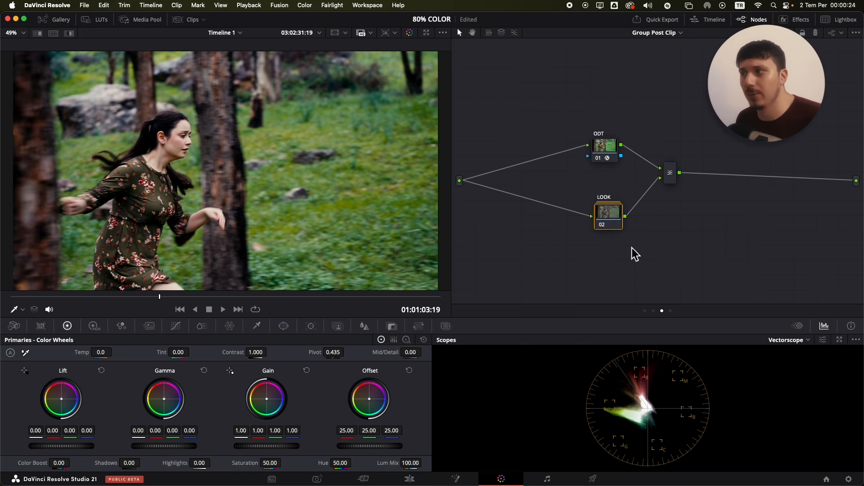
{"action": "key", "text": "super+d"}
{"action": "key", "text": "super+d"}
{"action": "key", "text": "super+d"}
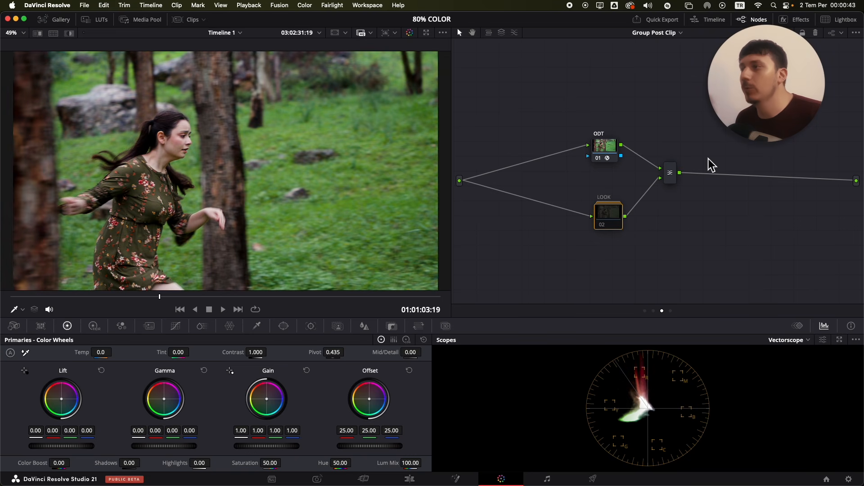
Return to the Clip node graph and disable the BALANCE and EXPOSURE nodes together to compare with the ungraded image
{"action": "left_click", "coordinate": [655, 32]}
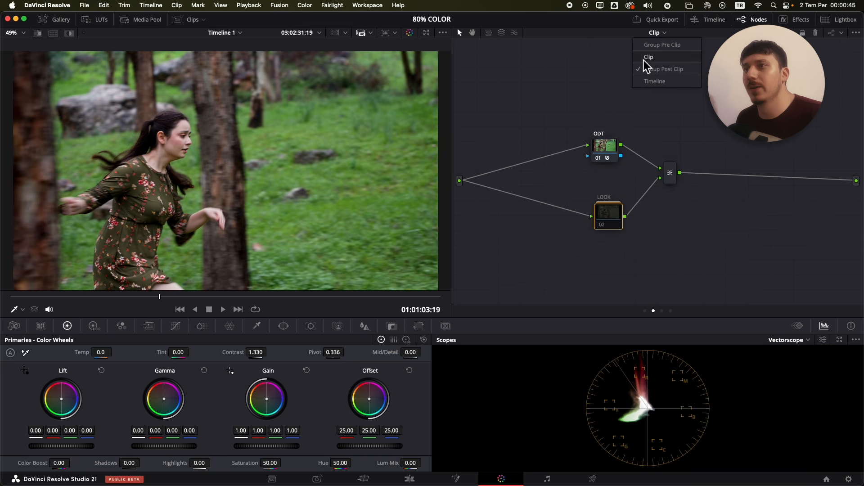
{"action": "left_click", "coordinate": [644, 60]}
{"action": "left_click", "coordinate": [556, 191]}
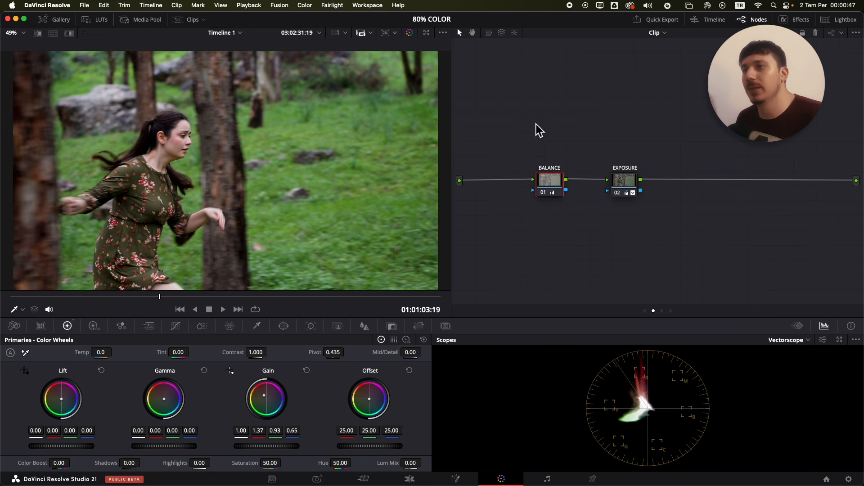
{"action": "left_click_drag", "start_coordinate": [536, 124], "coordinate": [704, 264]}
{"action": "left_click_drag", "start_coordinate": [516, 145], "coordinate": [714, 220]}
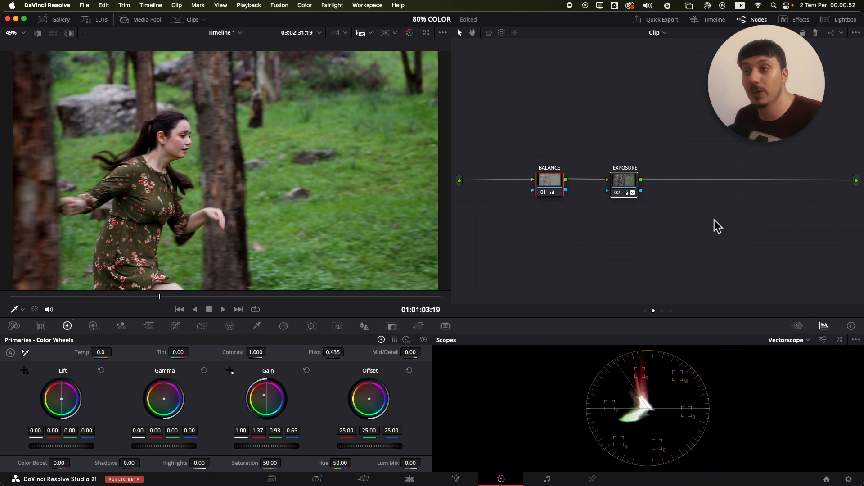
{"action": "key", "text": "super+d"}
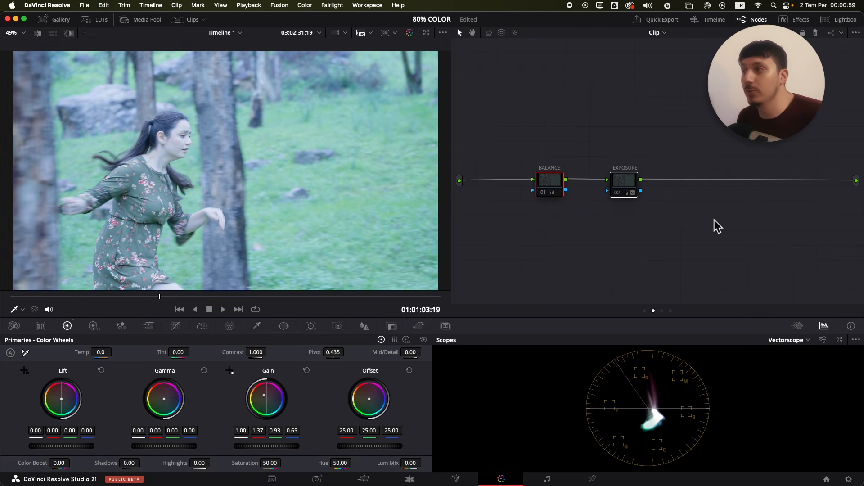
Re-enable the BALANCE and EXPOSURE nodes, and turn on the LOOK node in the Group Post Clip graph
{"action": "key", "text": "super+d"}
{"action": "key", "text": "super+d"}
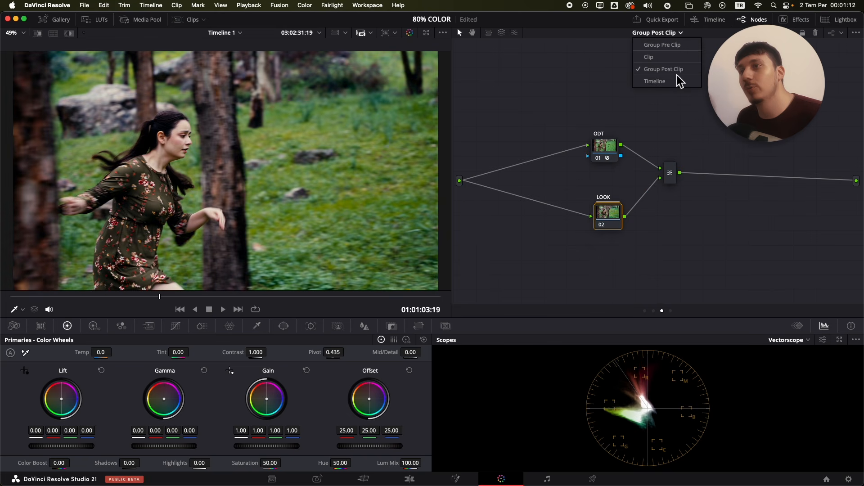
Return to the Clip node graph and toggle the BALANCE and EXPOSURE nodes together to compare the image with LOOK active
{"action": "left_click", "coordinate": [673, 59]}
{"action": "left_click_drag", "start_coordinate": [653, 209], "coordinate": [552, 160]}
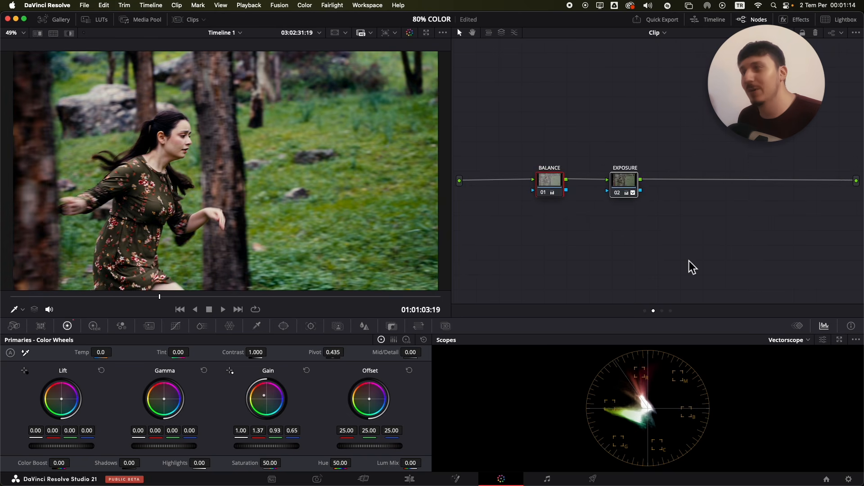
{"action": "key", "text": "super+d"}
{"action": "key", "text": "super+d"}
{"action": "key", "text": "super+d"}
{"action": "key", "text": "super+d"}
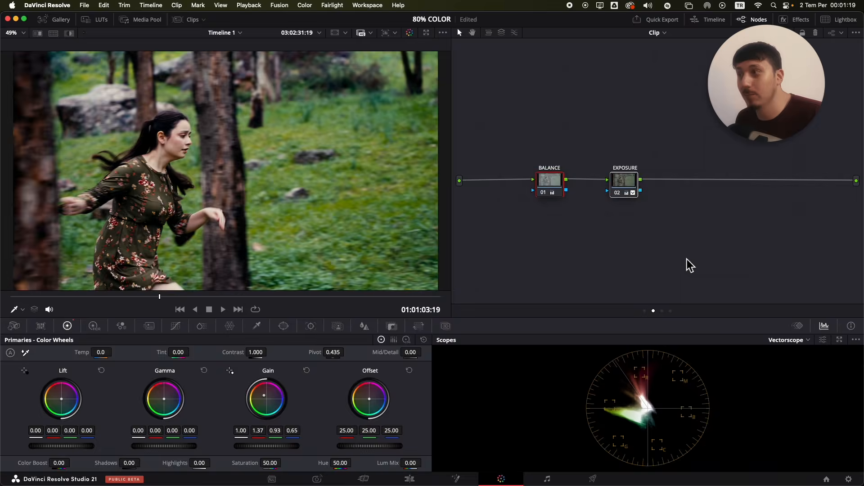
Compare the image without and with the LOOK node in the Group Post Clip graph, leave it enabled and save the project
{"action": "left_click", "coordinate": [660, 36]}
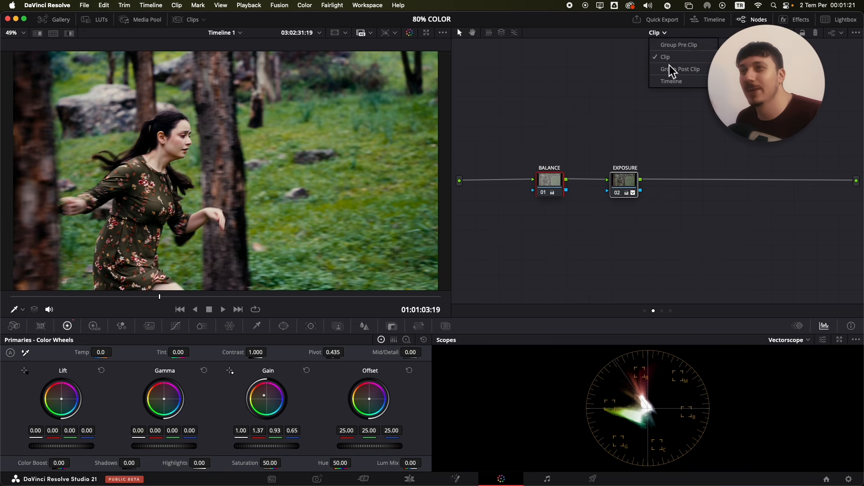
{"action": "left_click", "coordinate": [669, 68]}
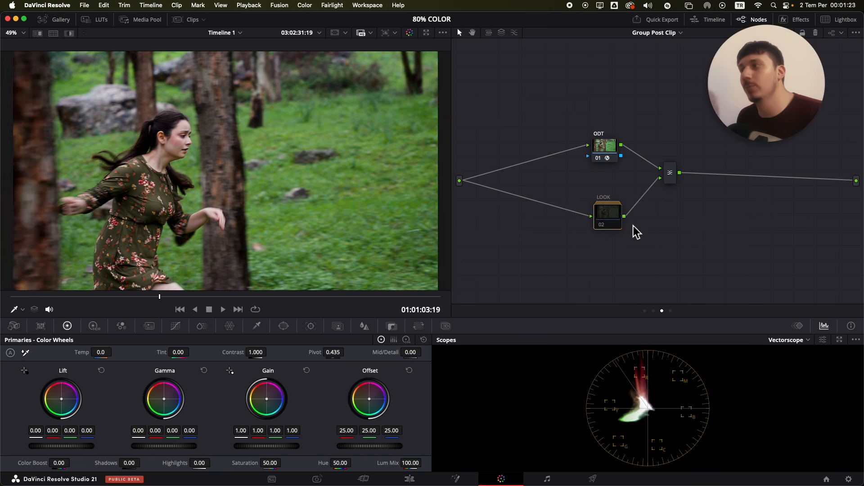
{"action": "key", "text": "super+d"}
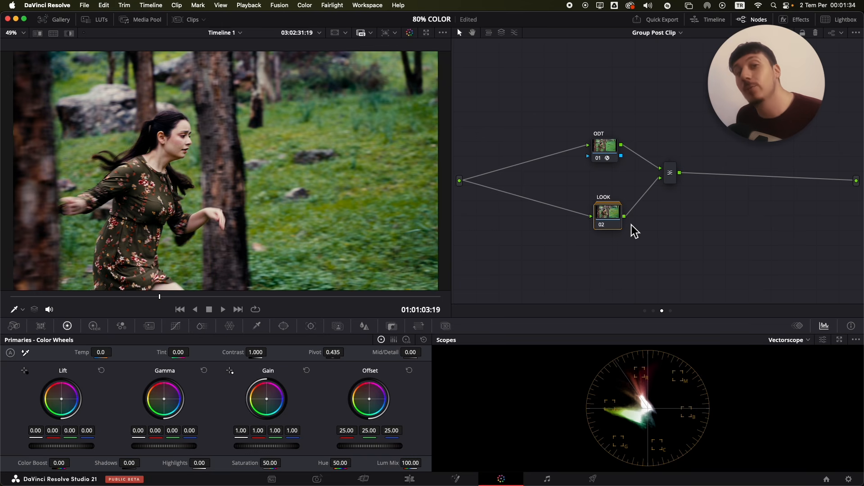
{"action": "key", "text": "super+s"}
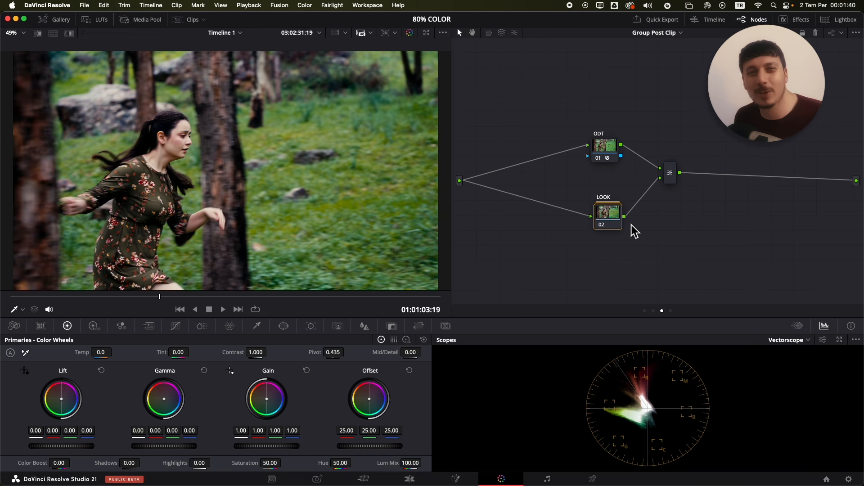
Return to the Clip node graph and select the BALANCE and EXPOSURE nodes together
{"action": "left_click", "coordinate": [657, 32]}
{"action": "left_click", "coordinate": [665, 63]}
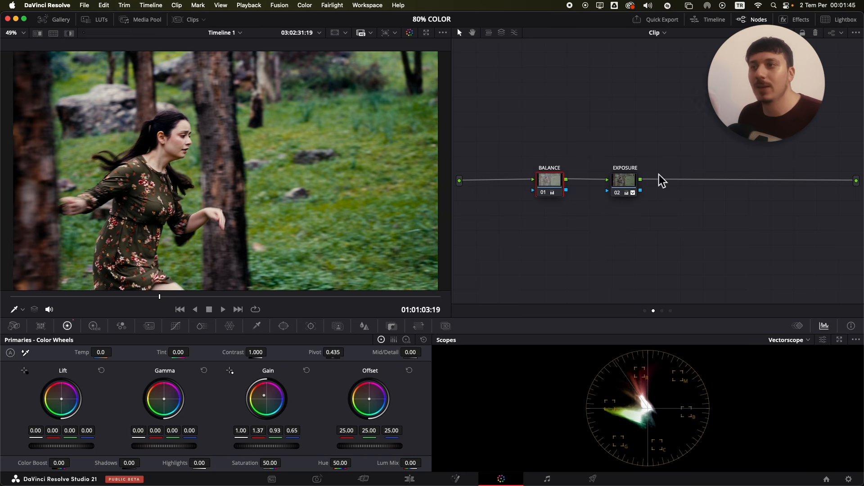
{"action": "left_click_drag", "start_coordinate": [669, 120], "coordinate": [514, 246]}
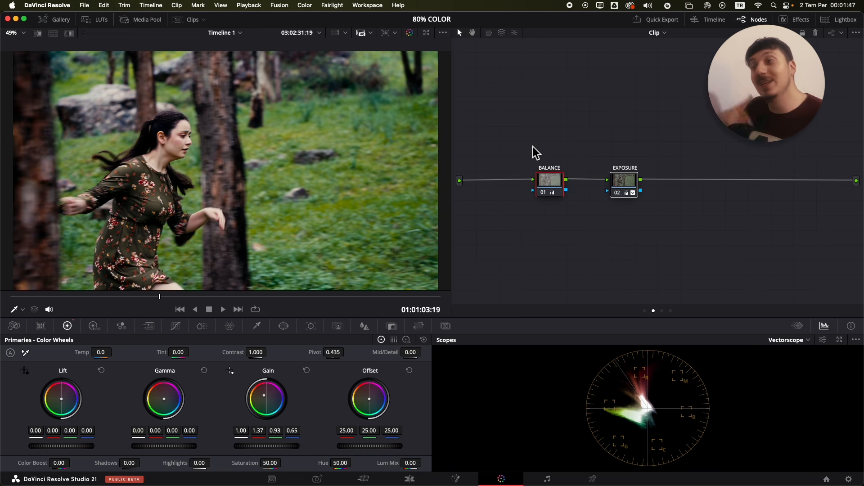
{"action": "left_click_drag", "start_coordinate": [525, 90], "coordinate": [641, 227]}
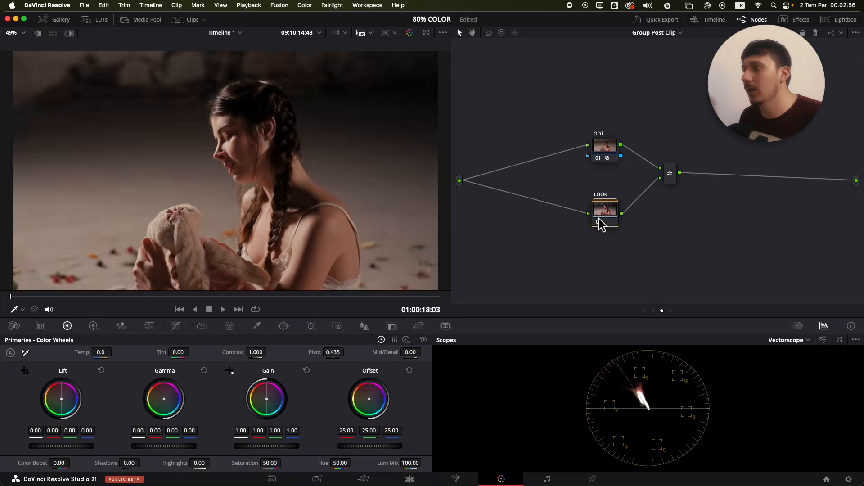
Scrub the clip of the woman holding the stuffed rabbit to 01:00:22:04 and toggle the LOOK node to compare the image
{"action": "left_click", "coordinate": [140, 297]}
{"action": "left_click_drag", "start_coordinate": [140, 297], "coordinate": [252, 297]}
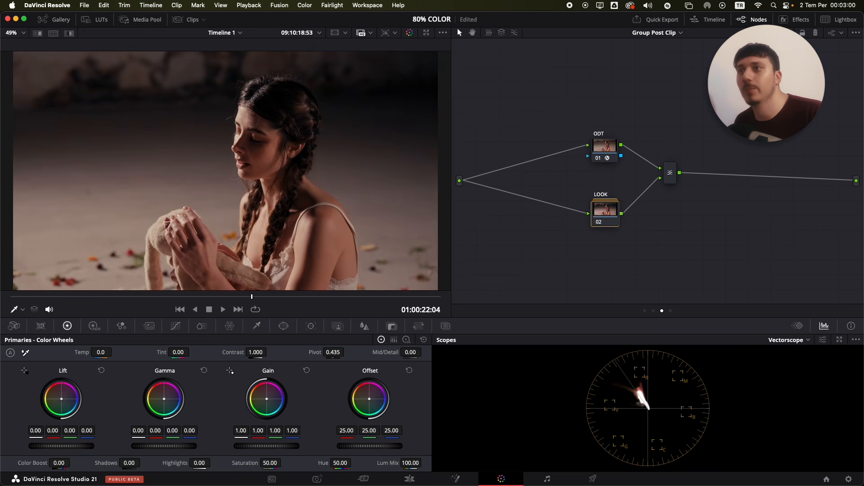
{"action": "key", "text": "super+d"}
{"action": "key", "text": "super+d"}
Show the Clip node graph and toggle BALANCE and EXPOSURE together to compare this clip with its ungraded image, leaving both enabled
{"action": "left_click", "coordinate": [677, 35]}
{"action": "left_click", "coordinate": [656, 57]}
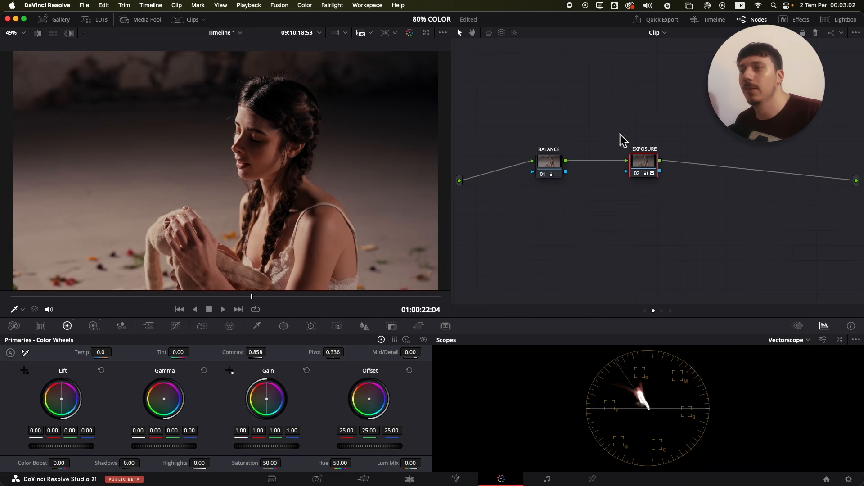
{"action": "key", "text": "super+d"}
{"action": "key", "text": "super+d"}
{"action": "key", "text": "super+d"}
{"action": "key", "text": "super+d"}
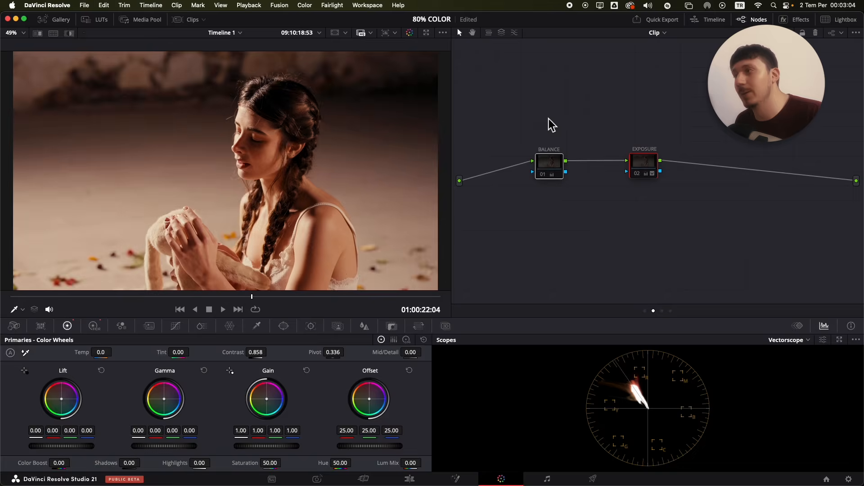
{"action": "key", "text": "super+d"}
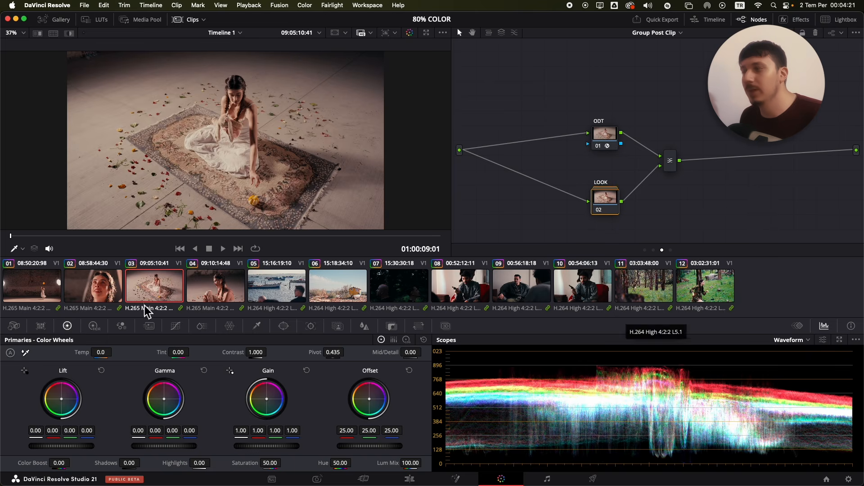
Compare clips 03 and 04, and toggle the LOOK node on clip 04 in the Group Post Clip graph, leaving it enabled
{"action": "left_click", "coordinate": [217, 290]}
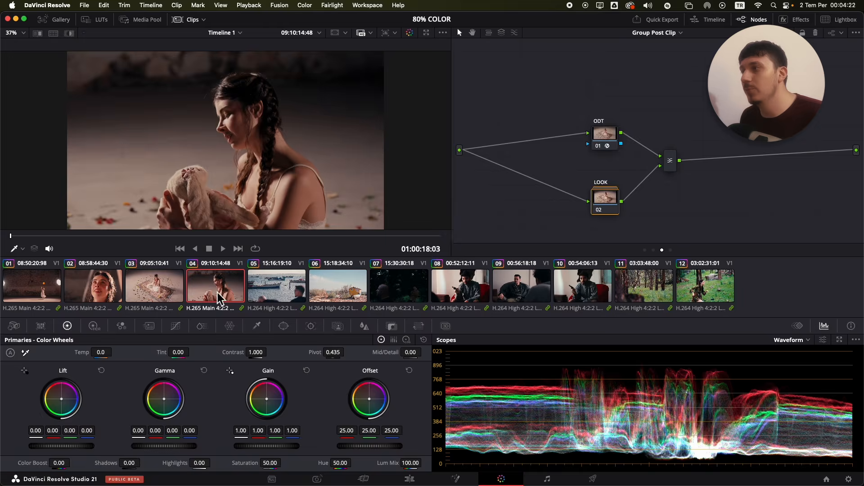
{"action": "left_click", "coordinate": [179, 285]}
{"action": "left_click", "coordinate": [229, 282]}
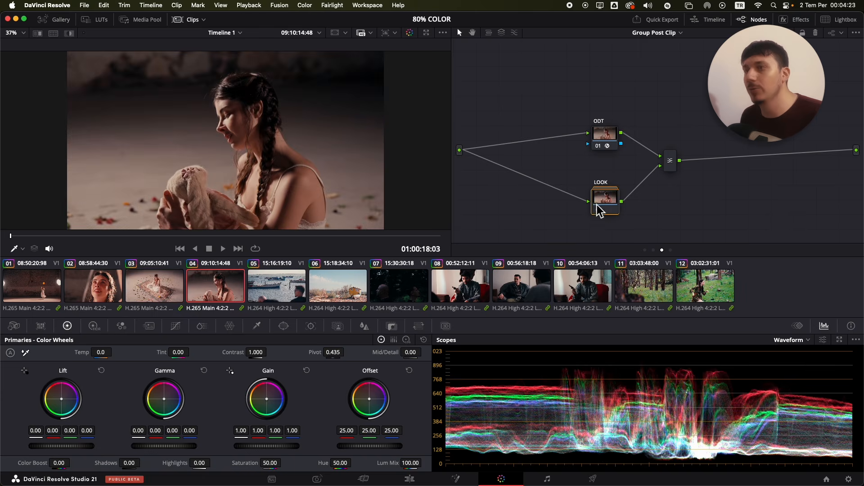
{"action": "left_click_drag", "start_coordinate": [600, 207], "coordinate": [601, 204]}
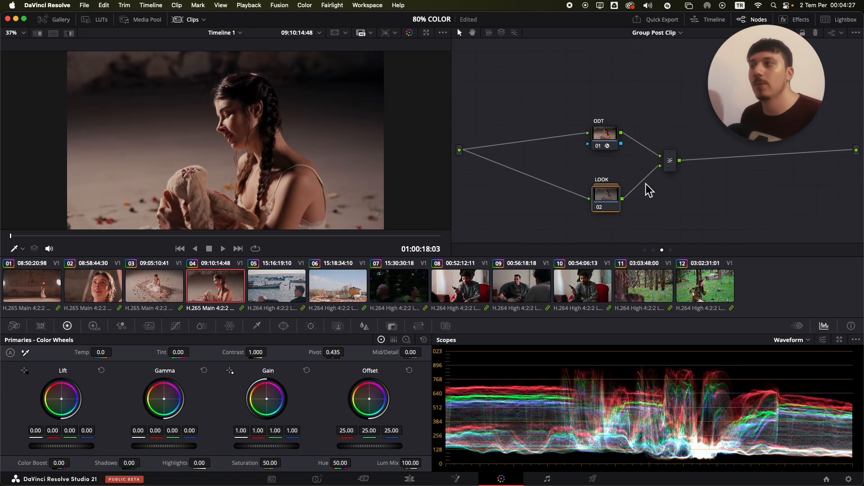
{"action": "key", "text": "super+d"}
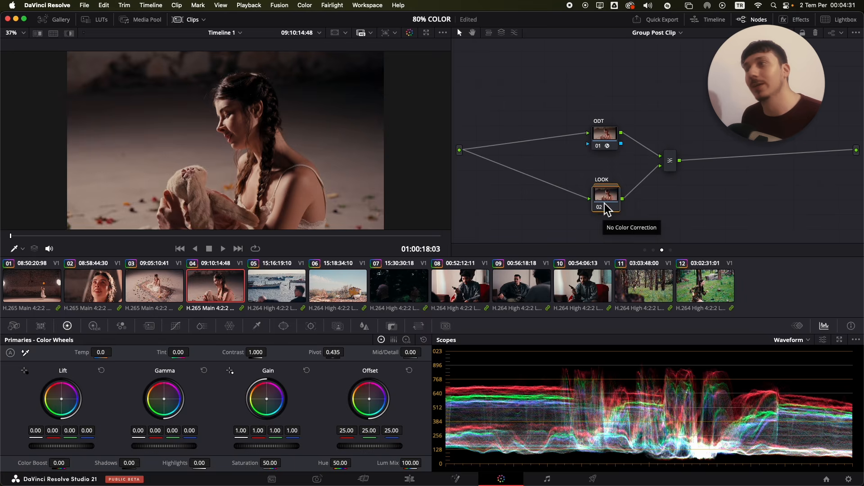
View clips 03, 02, 11 and 12 in turn to check how the shared LOOK node affects each image
{"action": "left_click", "coordinate": [167, 291]}
{"action": "left_click", "coordinate": [106, 286]}
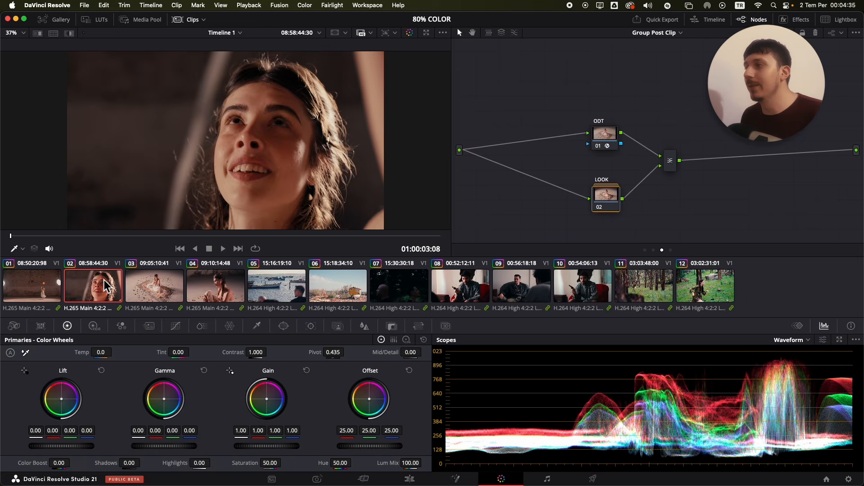
{"action": "left_click", "coordinate": [664, 288]}
{"action": "left_click", "coordinate": [703, 288]}
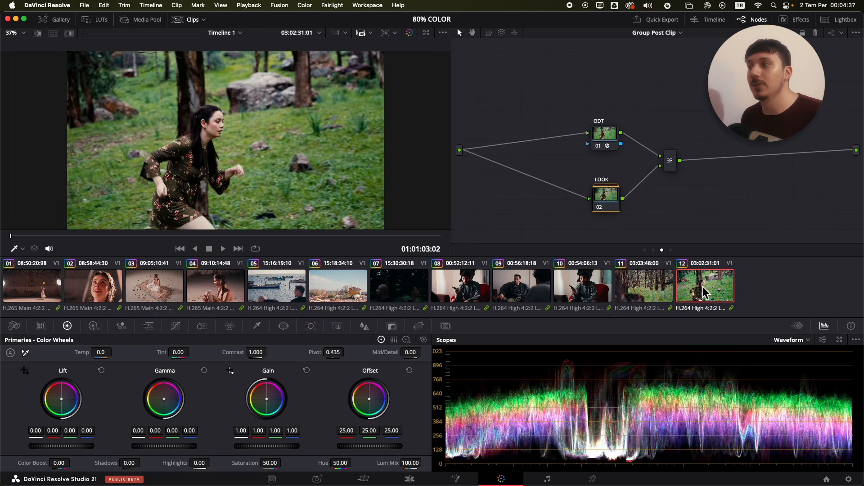